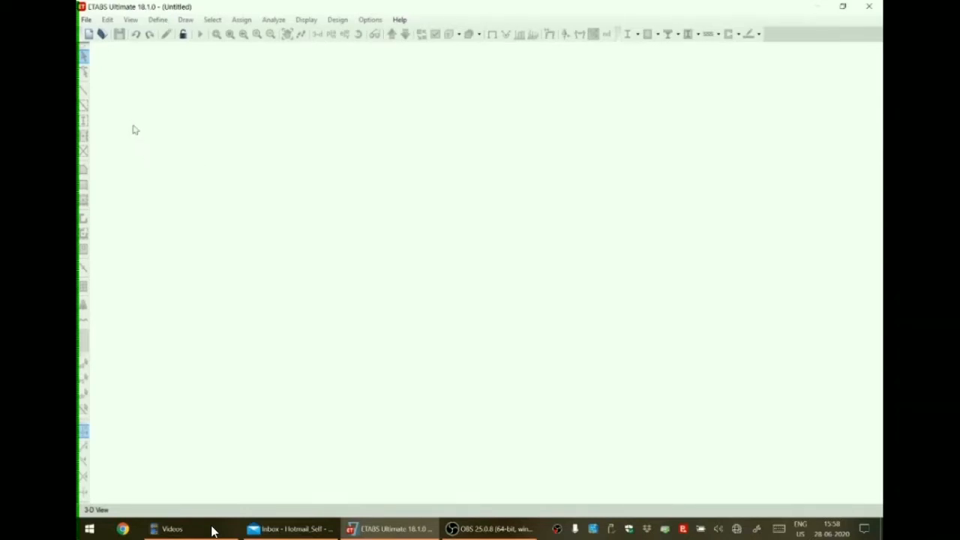
# Open the existing model file Model.EDB from the Etabs documents folder.
pyautogui.click(103, 36)
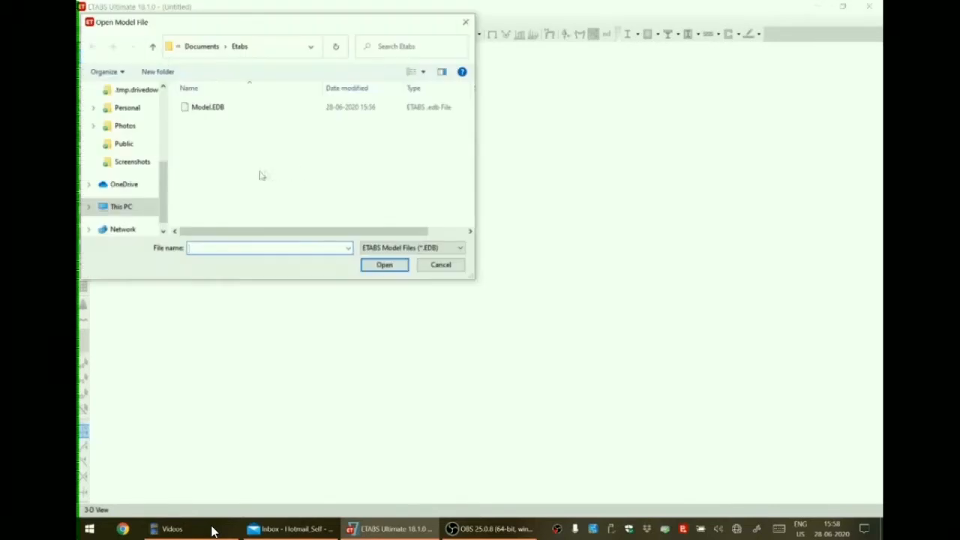
pyautogui.click(209, 116)
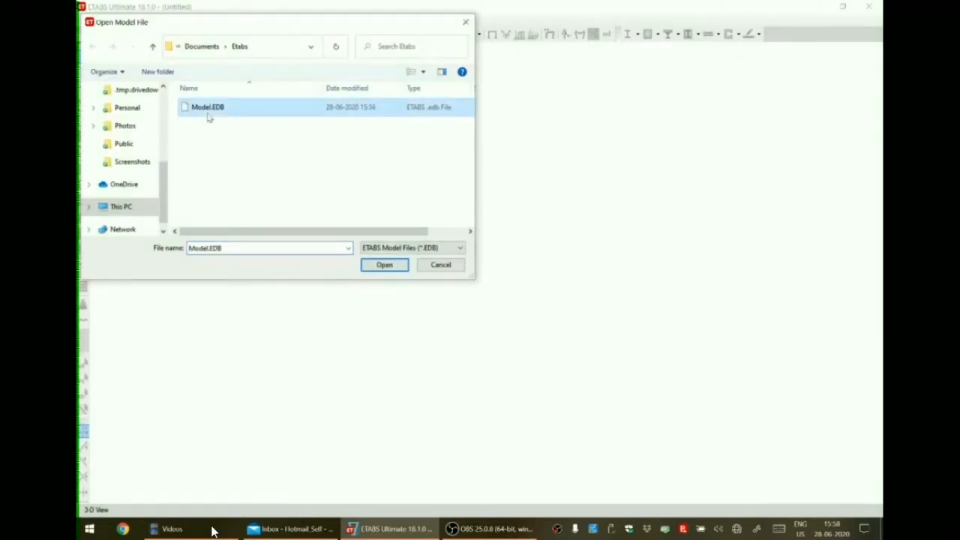
pyautogui.click(384, 265)
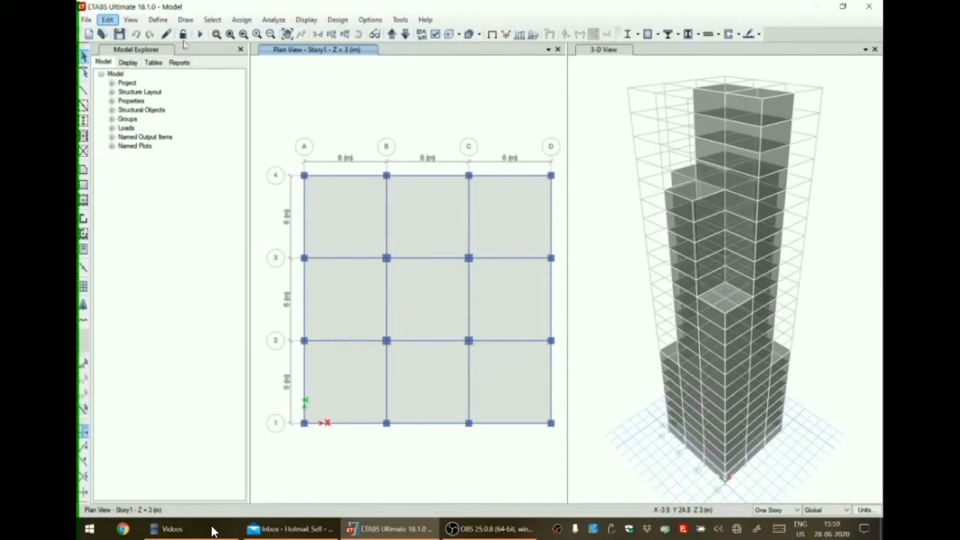
# Add a load pattern named Seismic of type Seismic, using IS1893 2002 as its auto lateral load.
pyautogui.click(159, 20)
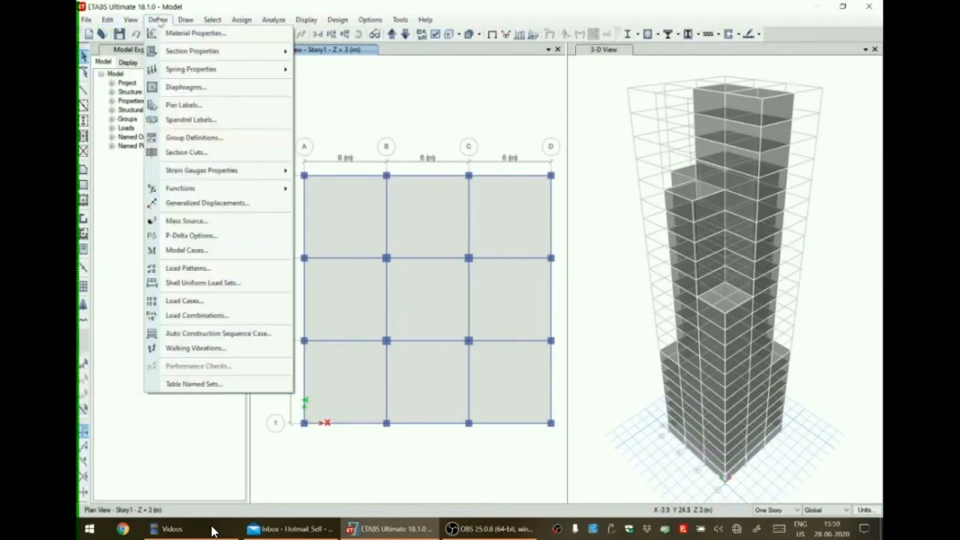
pyautogui.click(187, 268)
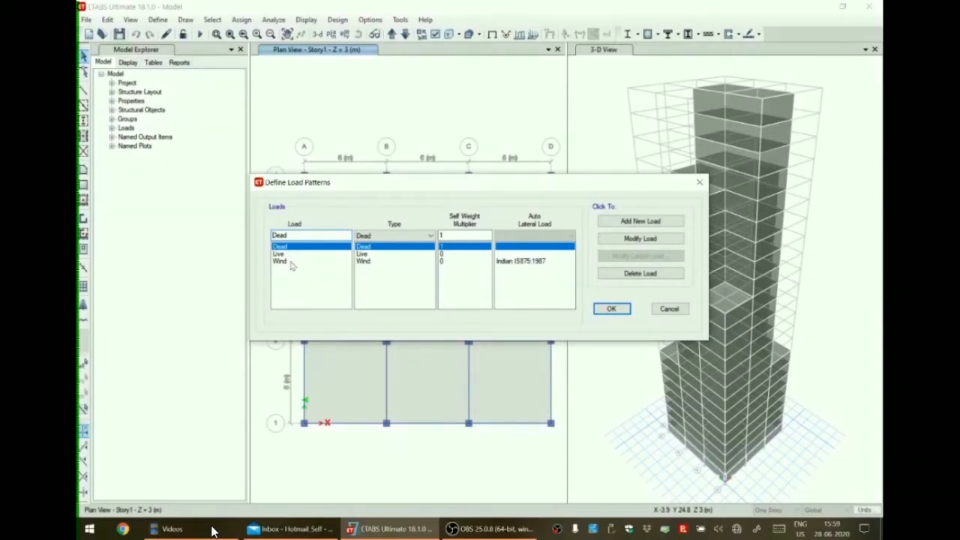
pyautogui.moveTo(289, 236); pyautogui.dragTo(255, 234)
pyautogui.write('Seismic')
pyautogui.click(401, 237)
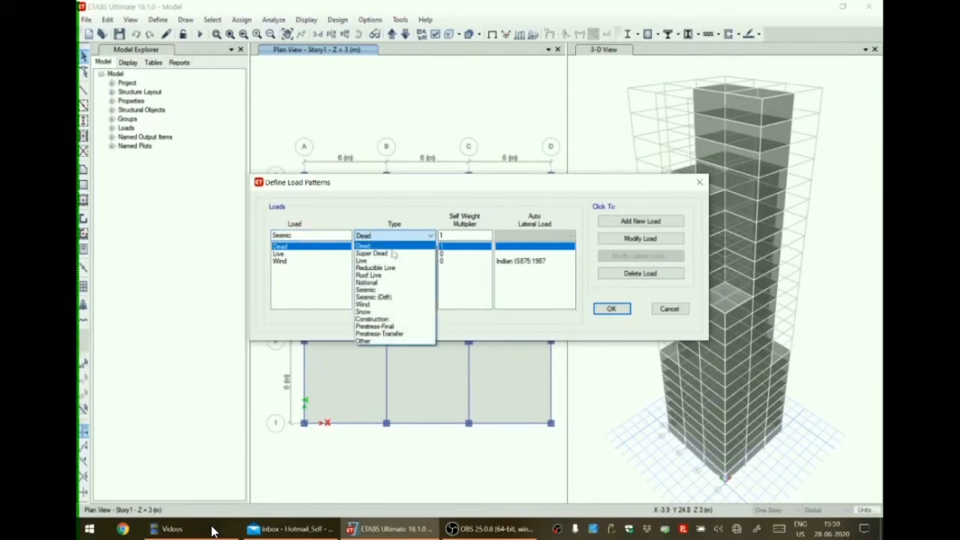
pyautogui.click(379, 290)
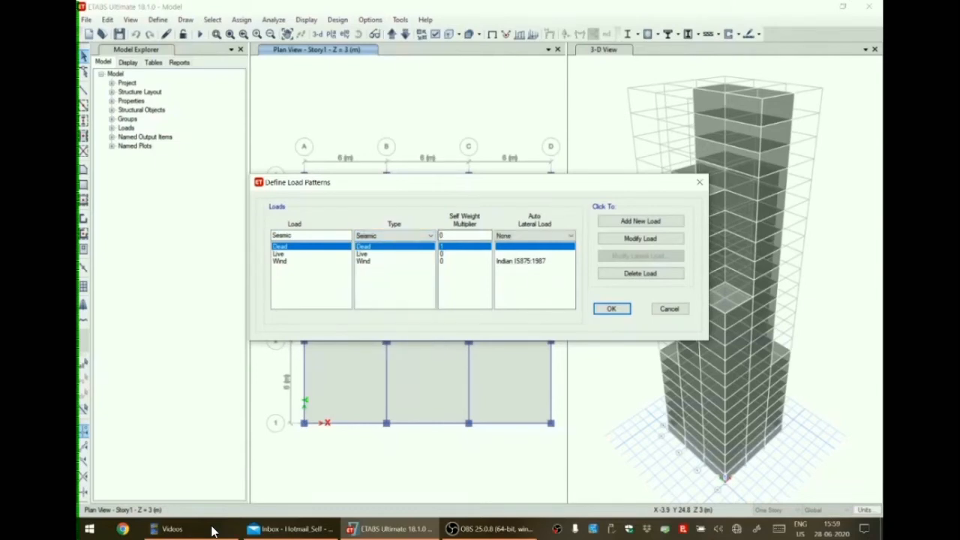
pyautogui.click(516, 237)
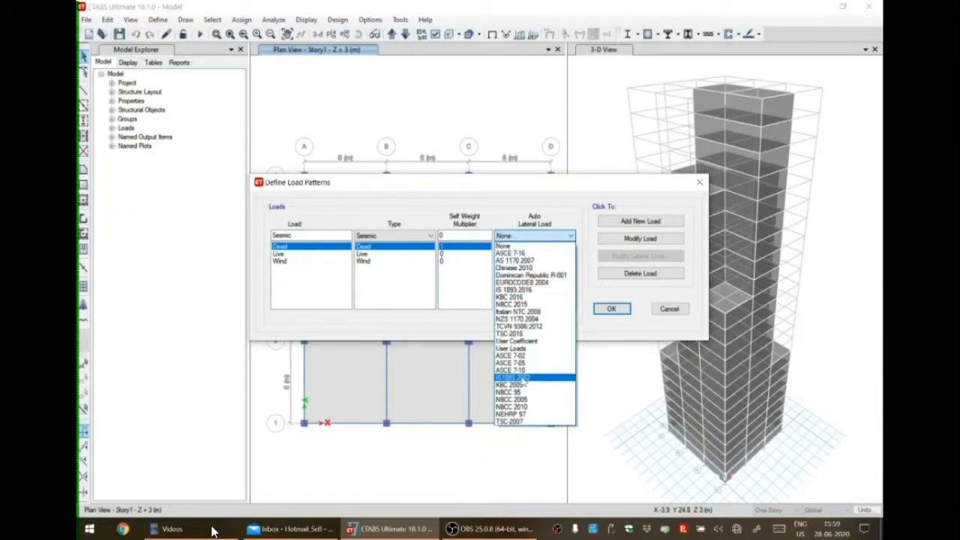
pyautogui.click(522, 380)
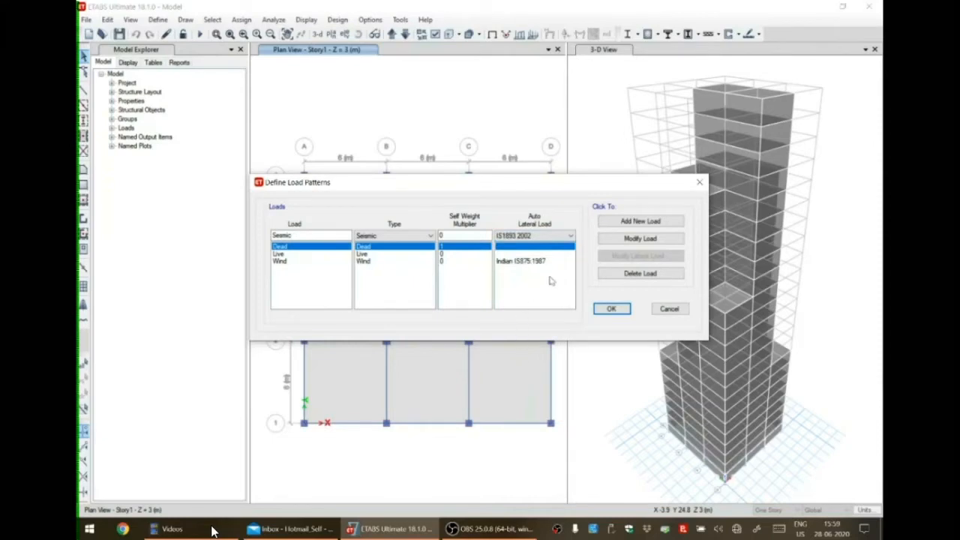
pyautogui.click(643, 222)
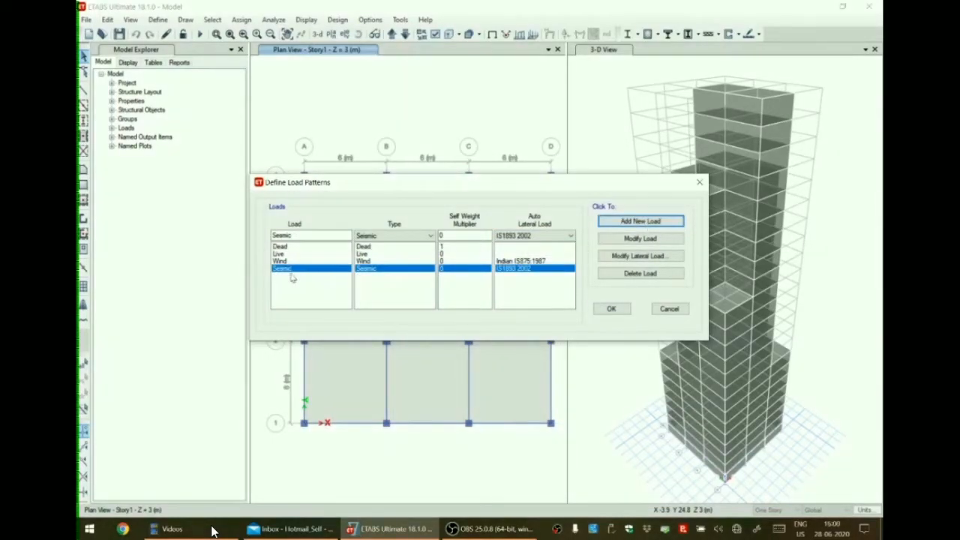
# In the Seismic pattern's lateral load settings, disable all four X and Y eccentricity cases, keeping only X Dir and Y Dir.
pyautogui.click(632, 258)
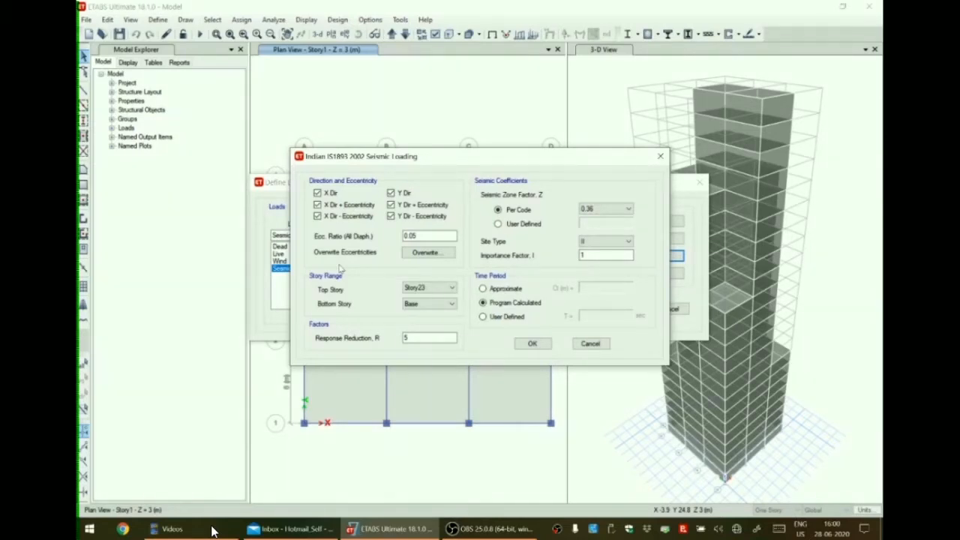
pyautogui.click(317, 205)
pyautogui.click(317, 216)
pyautogui.click(391, 204)
pyautogui.click(391, 216)
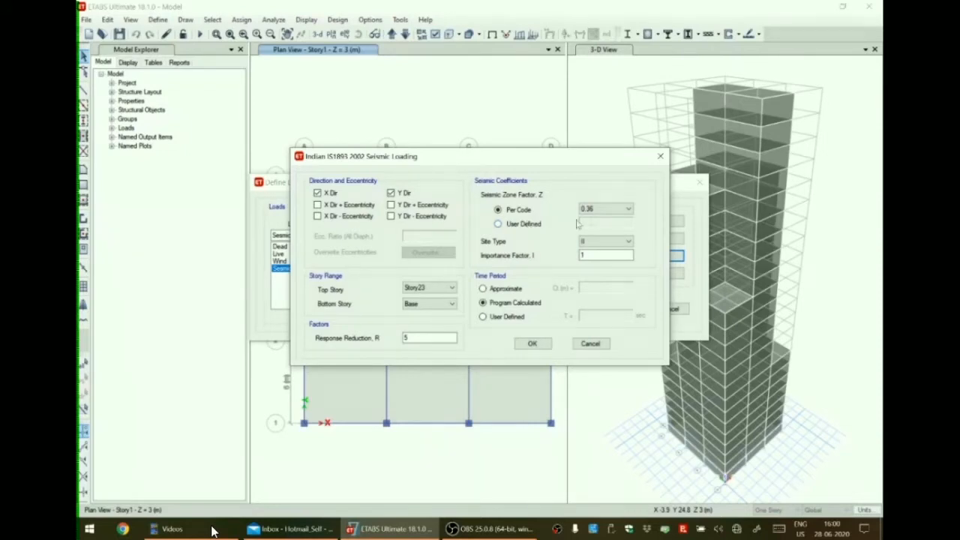
# Set the per-code seismic zone factor Z to 0.1 and the site type to II.
pyautogui.click(608, 210)
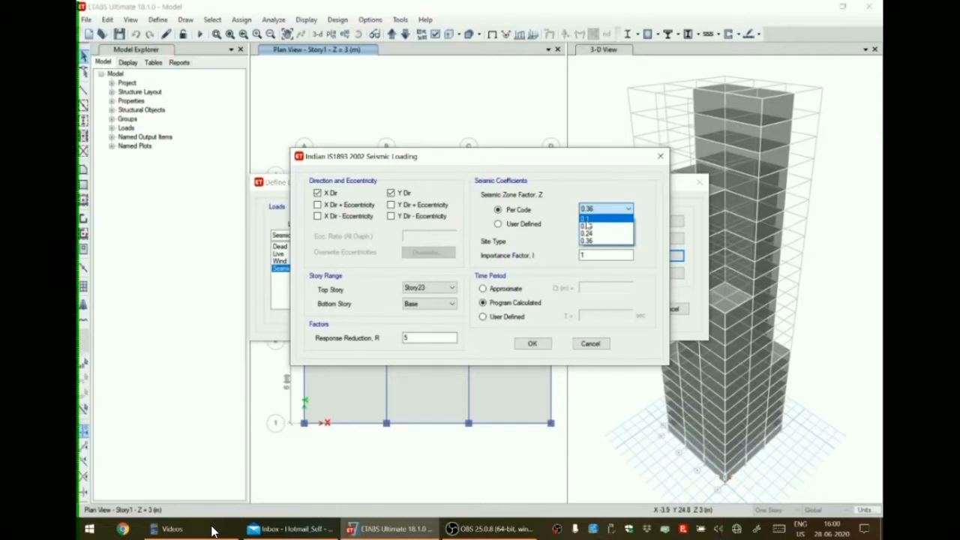
pyautogui.click(587, 220)
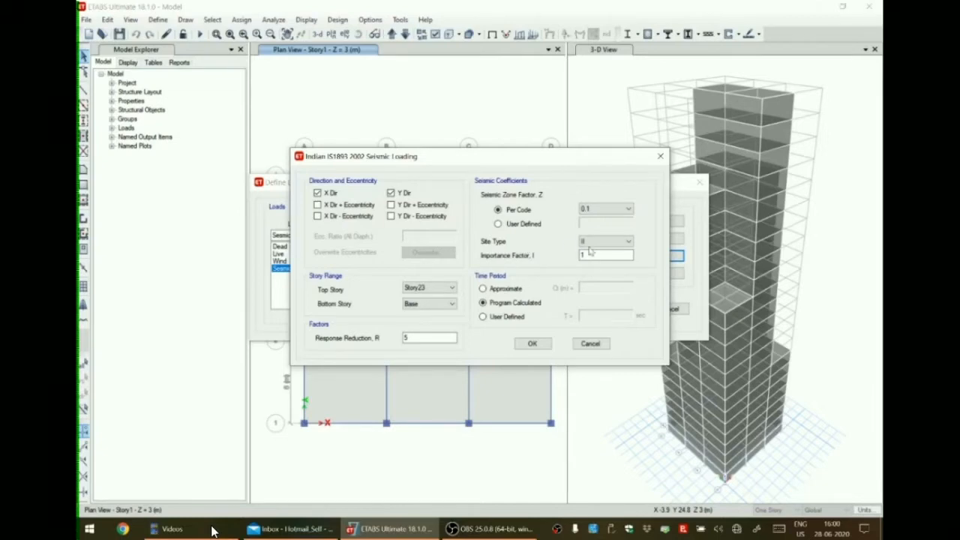
pyautogui.click(598, 242)
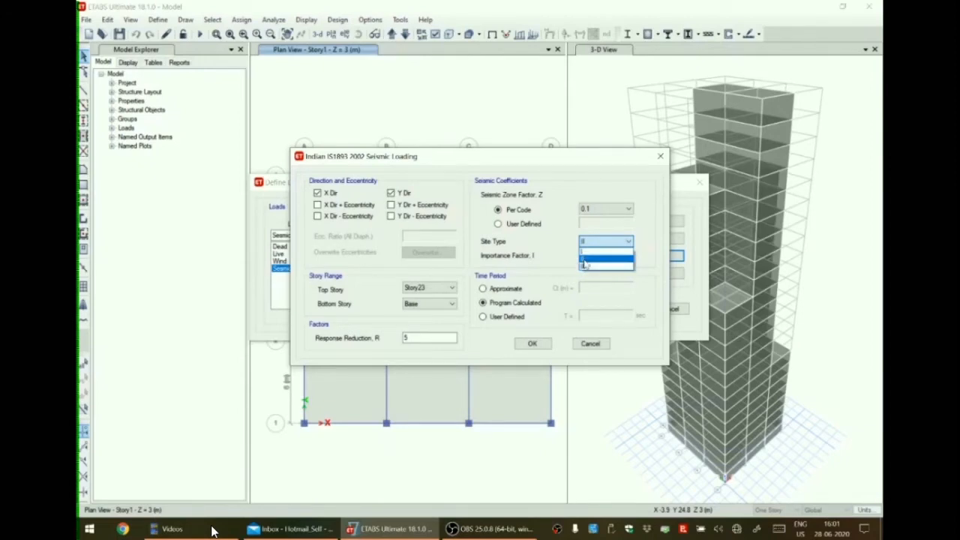
pyautogui.click(584, 261)
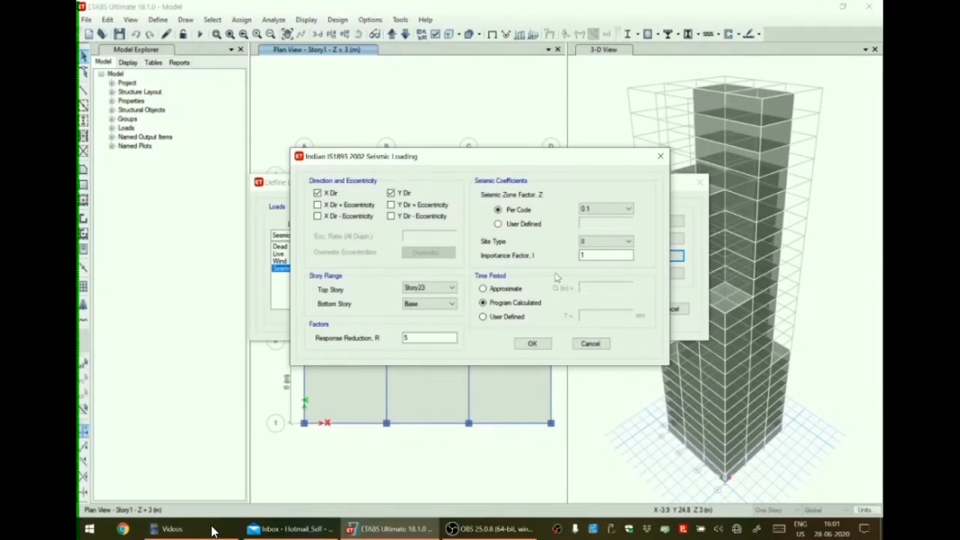
# Set the response reduction factor R to 3 and accept the seismic loading and load pattern definitions.
pyautogui.moveTo(597, 255); pyautogui.dragTo(577, 256)
pyautogui.press('Tab')
pyautogui.press('BackSpace')
pyautogui.write('3')
pyautogui.click(533, 344)
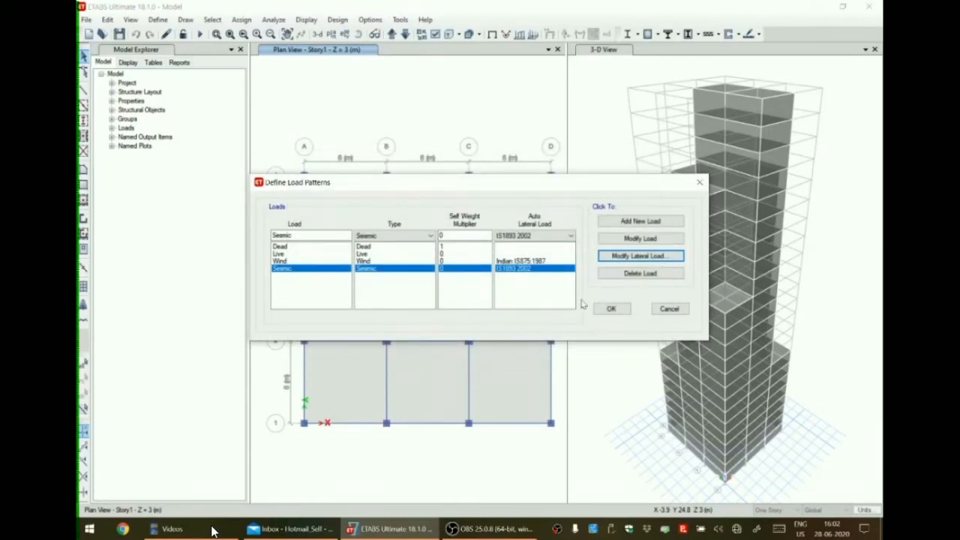
pyautogui.click(615, 310)
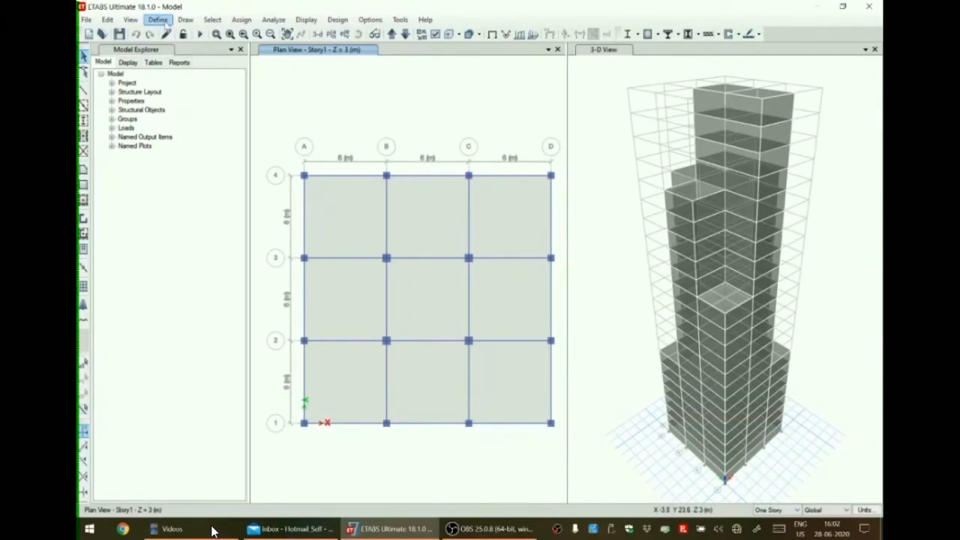
# Review the defined load combinations and the default design combination options without adding any, and save the model.
pyautogui.click(162, 20)
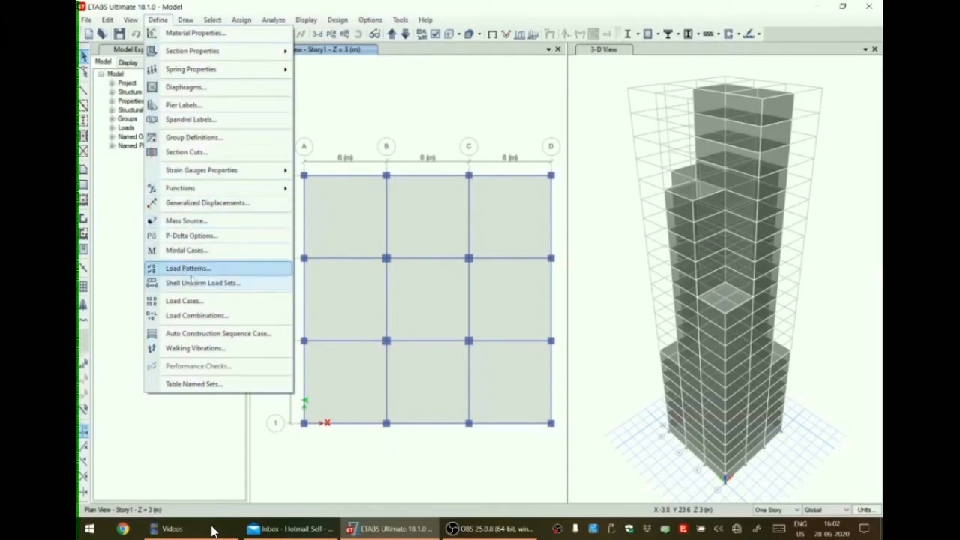
pyautogui.click(200, 316)
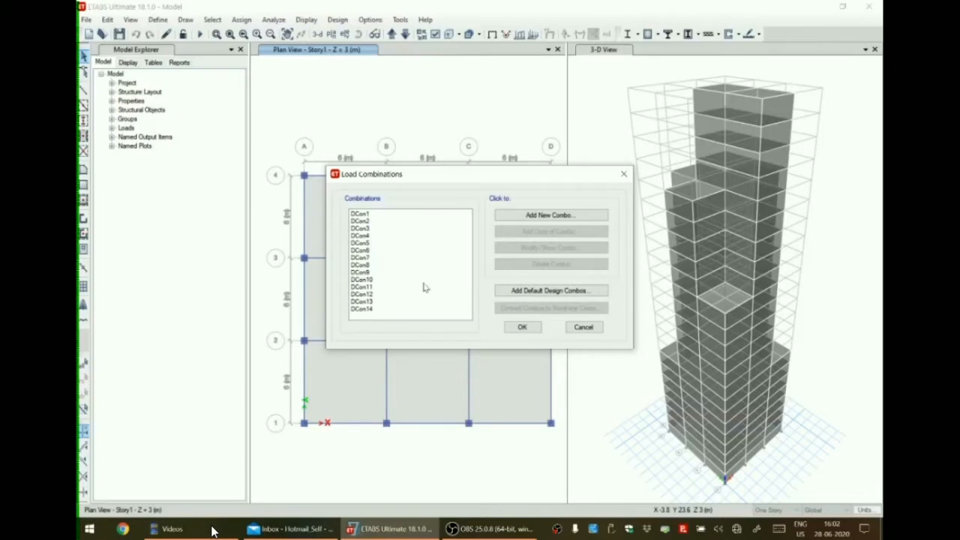
pyautogui.click(525, 292)
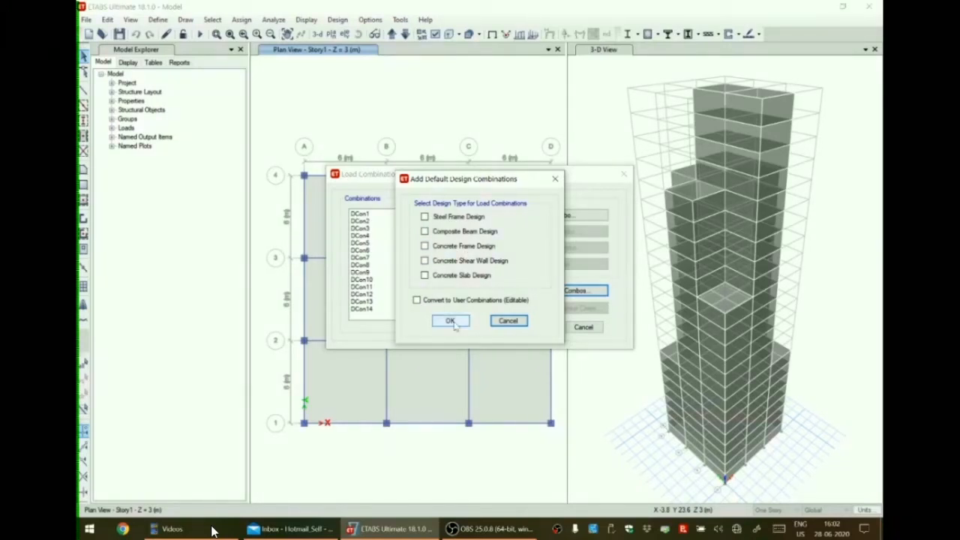
pyautogui.click(515, 323)
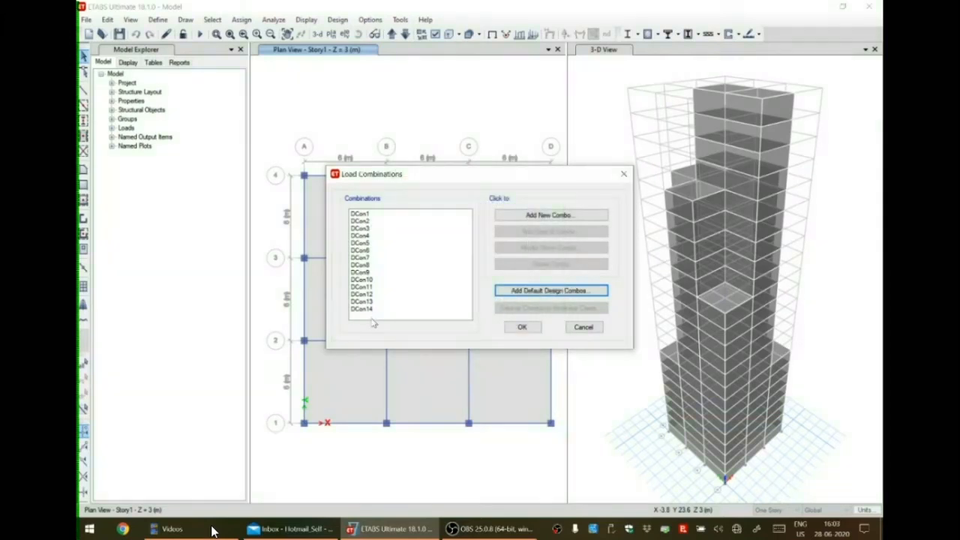
pyautogui.click(519, 328)
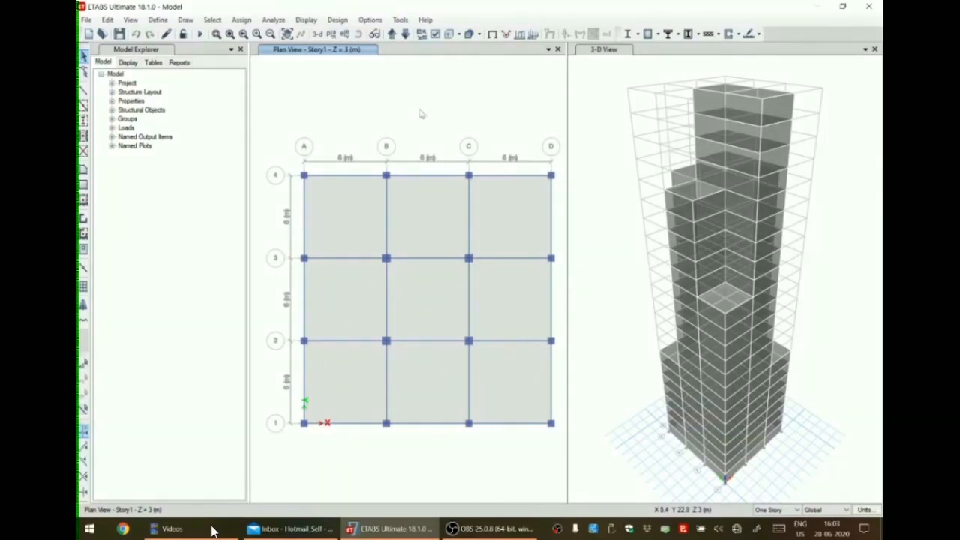
pyautogui.click(118, 34)
# Switch the Wind load case to Run and back to Do not Run in the load cases to run.
pyautogui.click(283, 23)
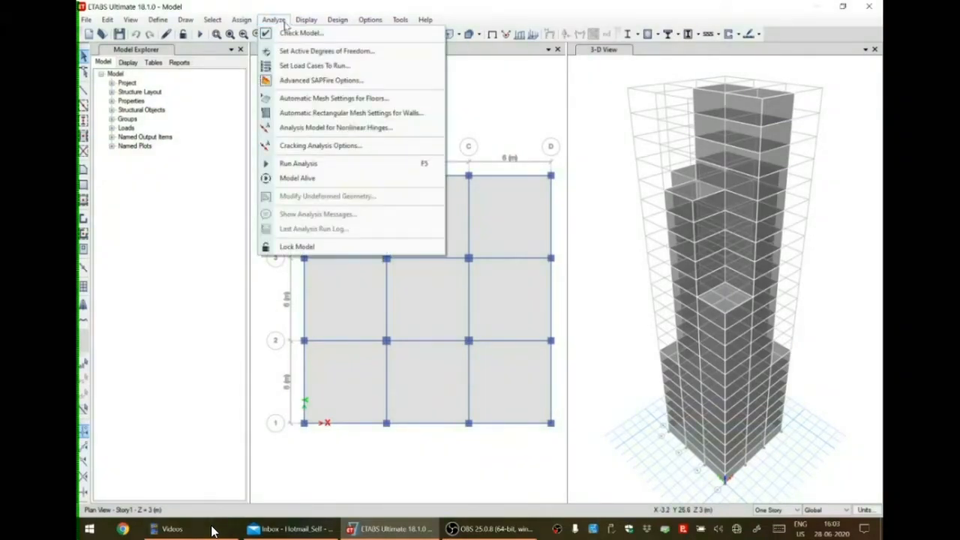
pyautogui.click(318, 66)
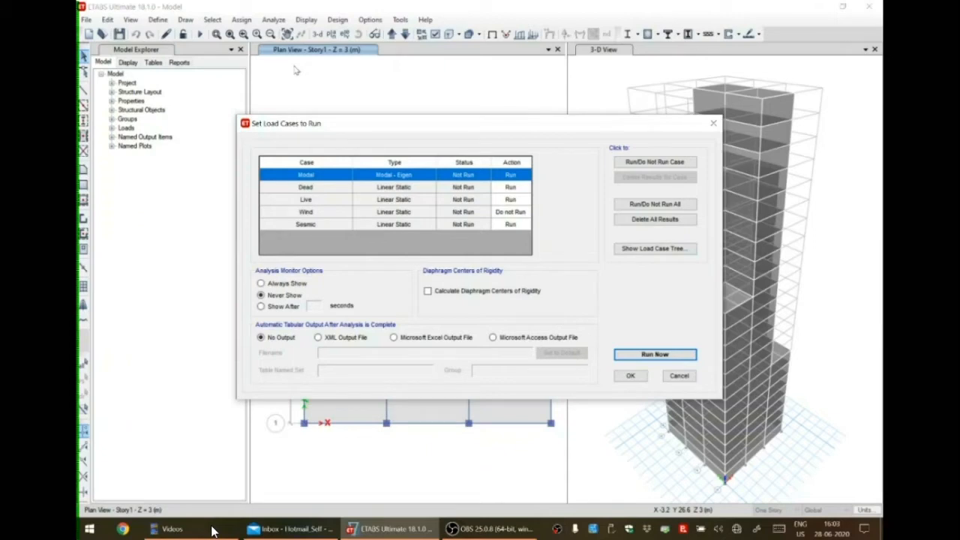
pyautogui.click(330, 217)
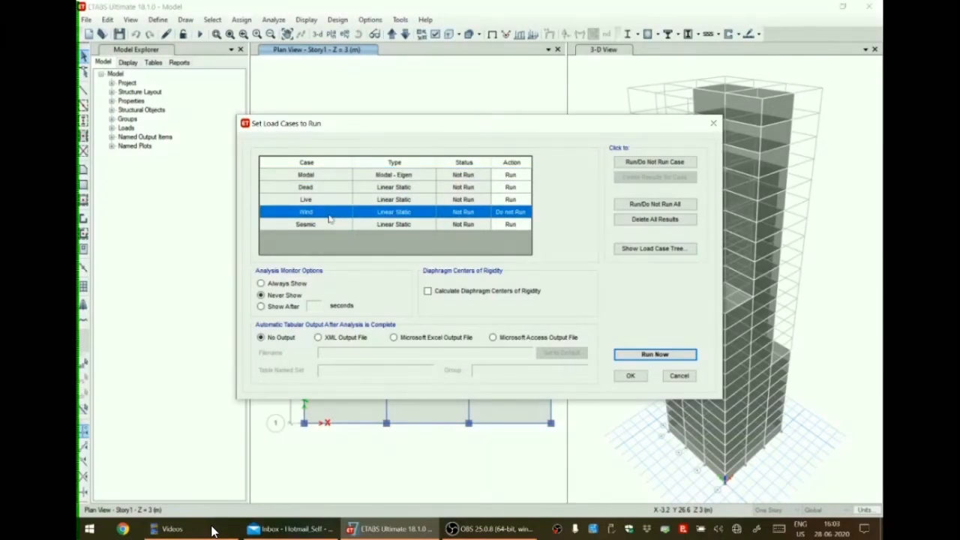
pyautogui.click(647, 162)
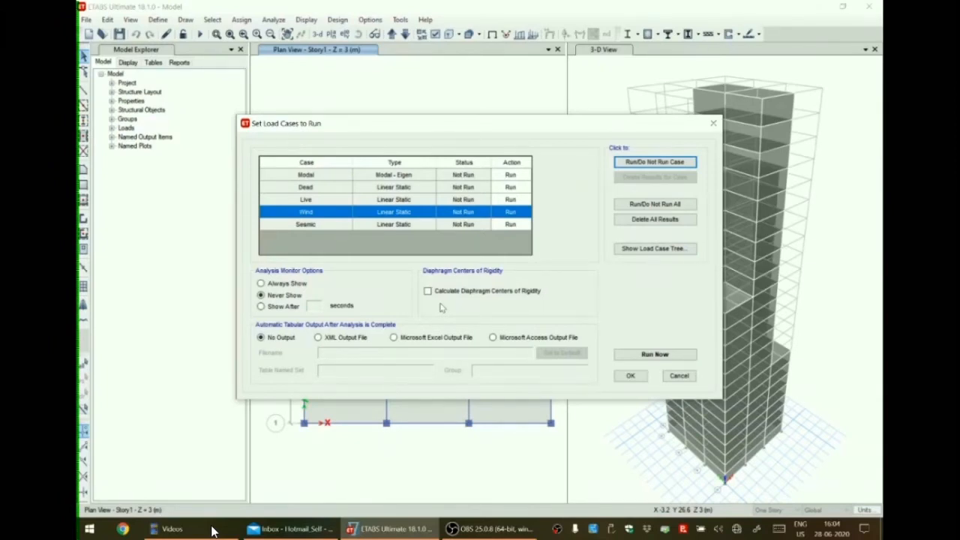
pyautogui.click(318, 216)
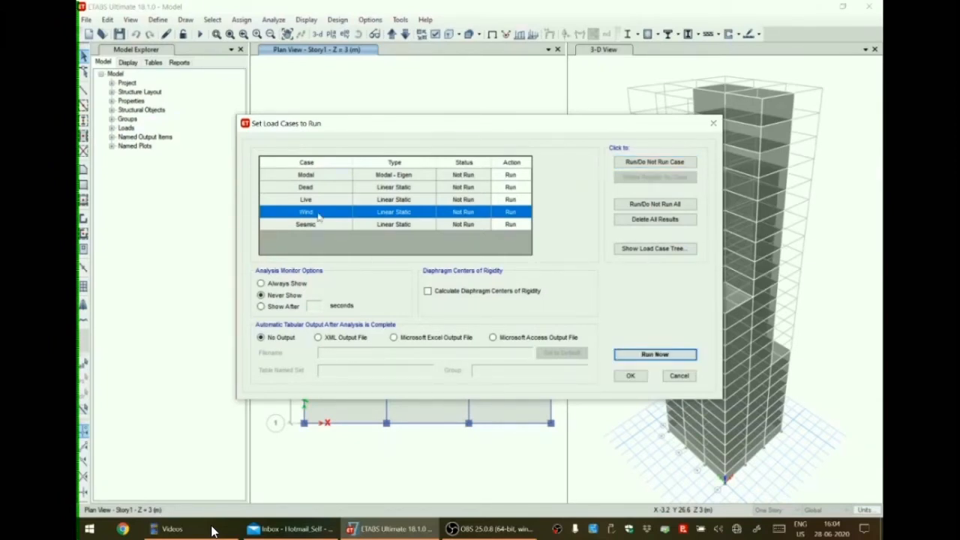
pyautogui.click(650, 165)
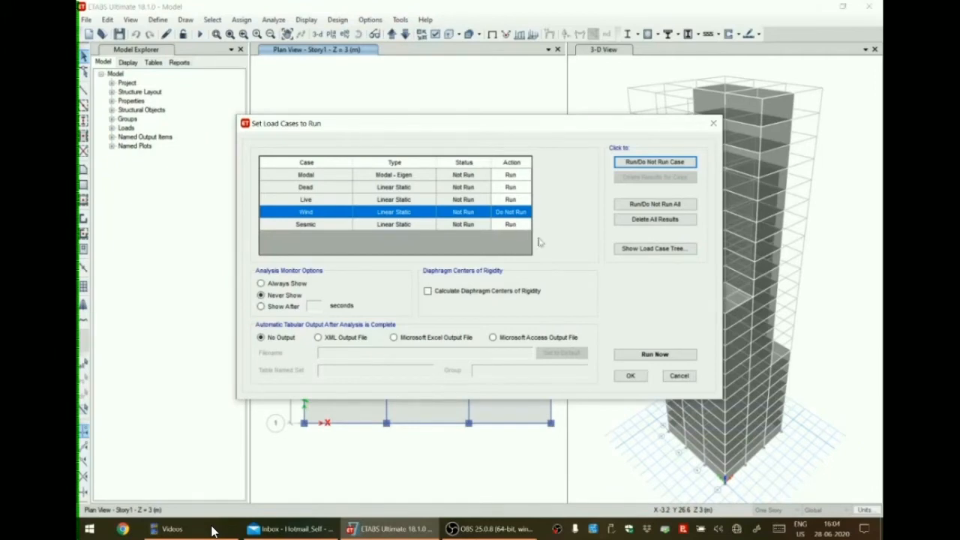
pyautogui.click(630, 376)
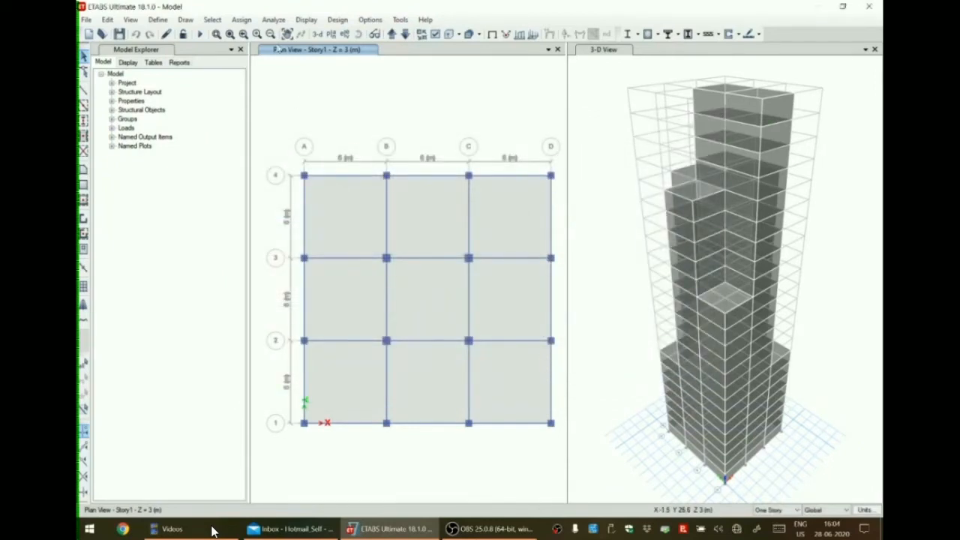
# Run the analysis for the Modal, Dead, Live and Seismic load cases, leaving Wind out.
pyautogui.click(274, 20)
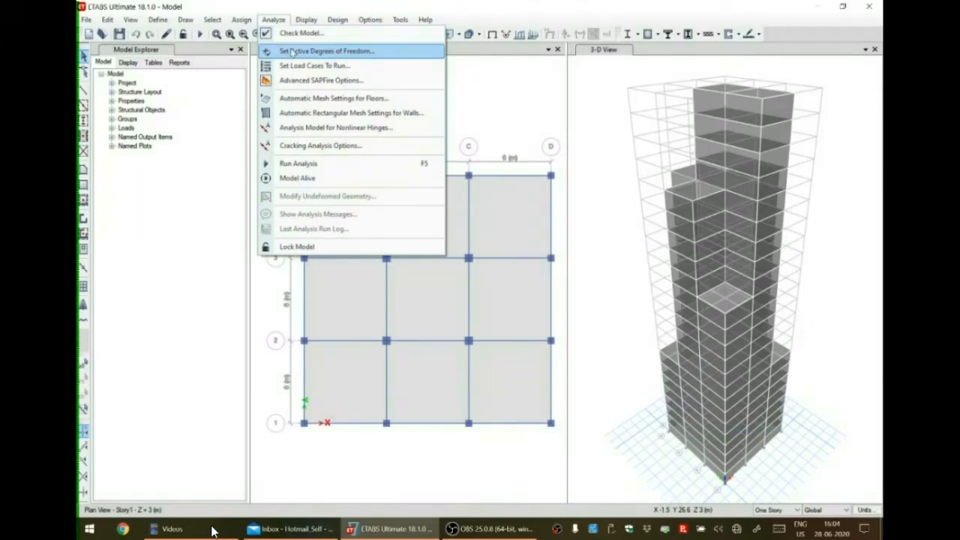
pyautogui.click(314, 66)
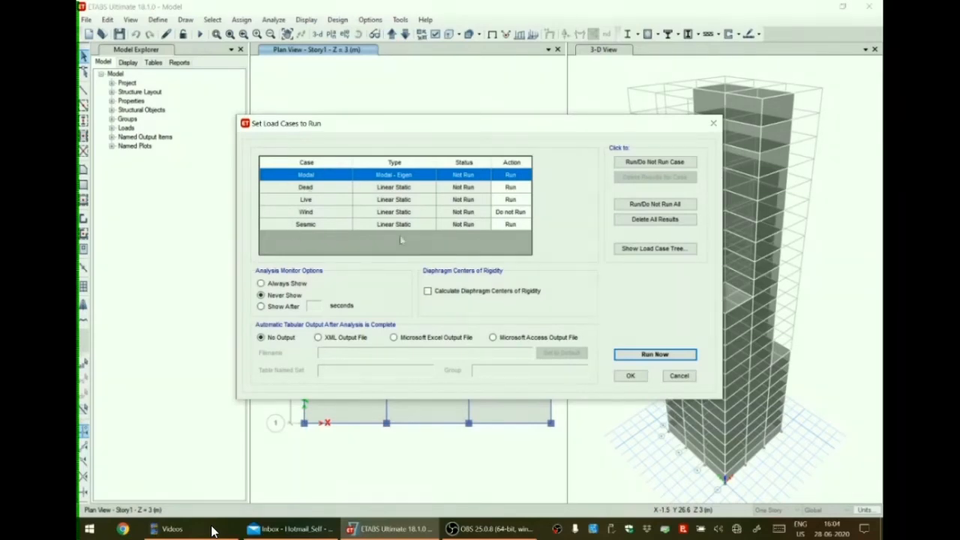
pyautogui.click(660, 357)
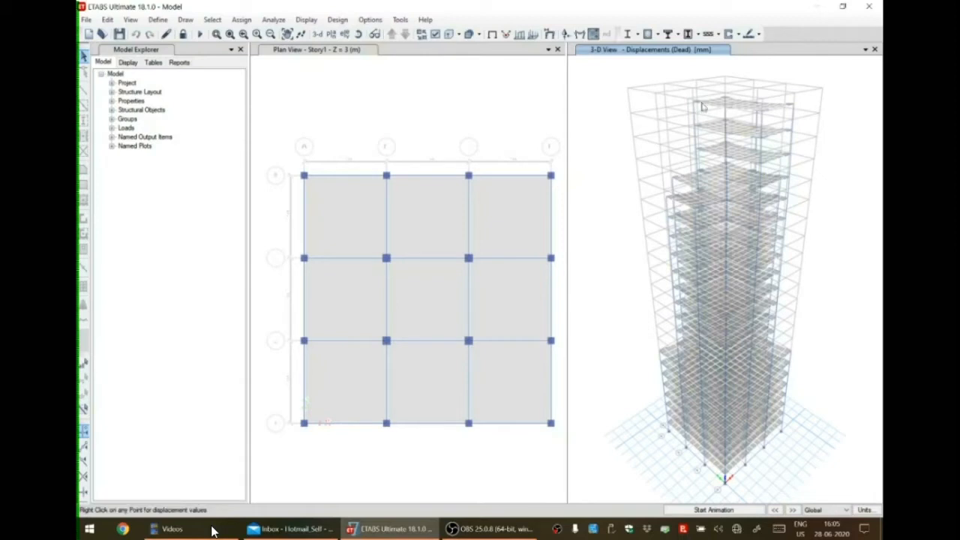
# Check the dead-load displacement values at a mid-height joint of the deformed tower in the 3-D view.
pyautogui.rightClick(708, 239)
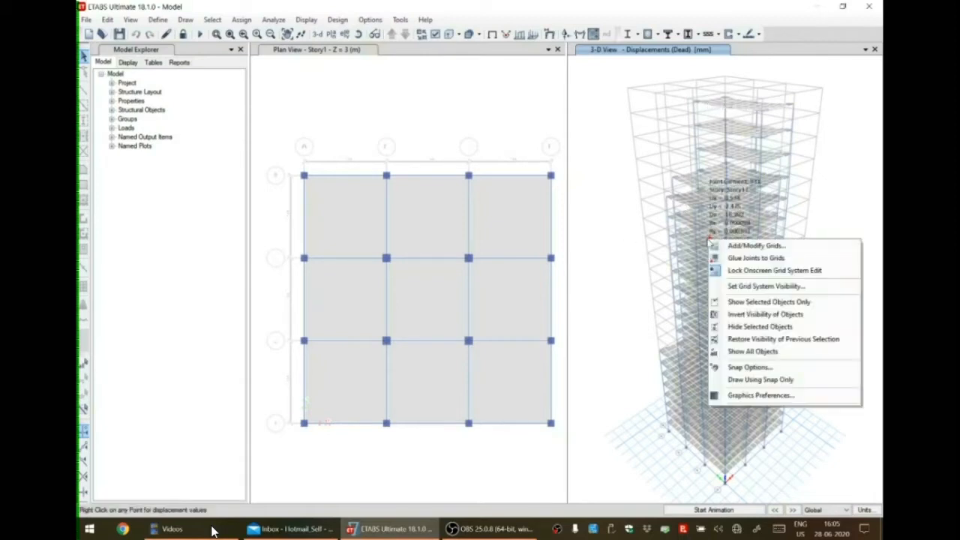
pyautogui.click(627, 269)
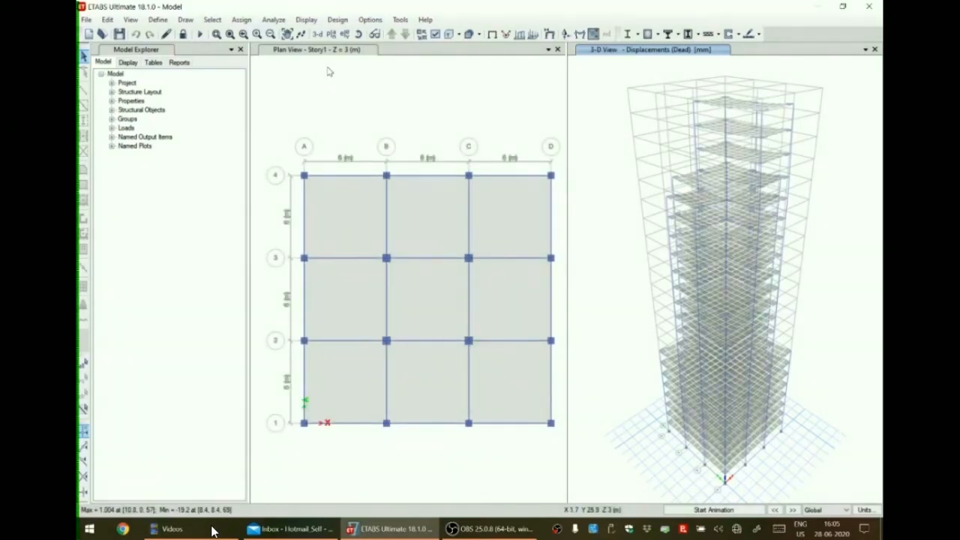
# Review the concrete frame design preferences for IS 456:2000 and accept them as they are.
pyautogui.click(339, 20)
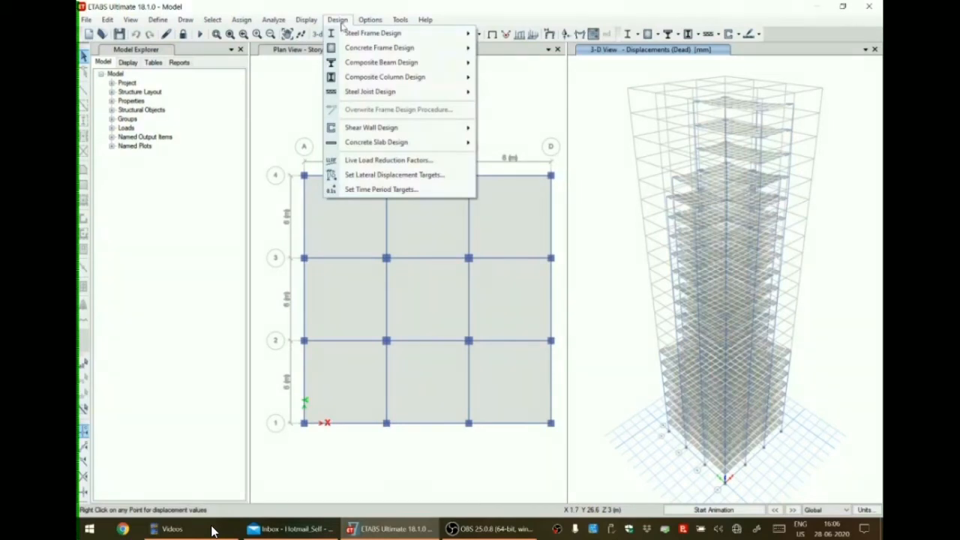
pyautogui.moveTo(355, 50)
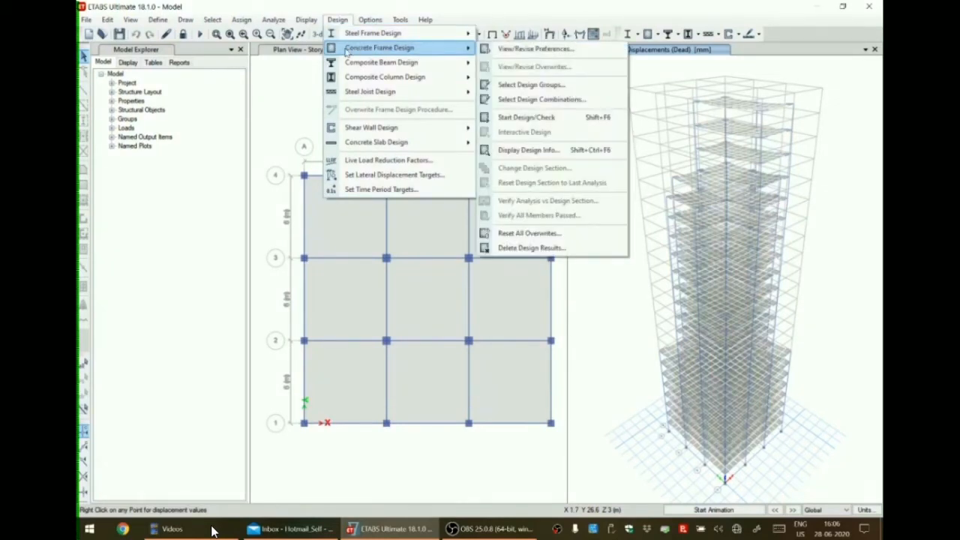
pyautogui.click(523, 50)
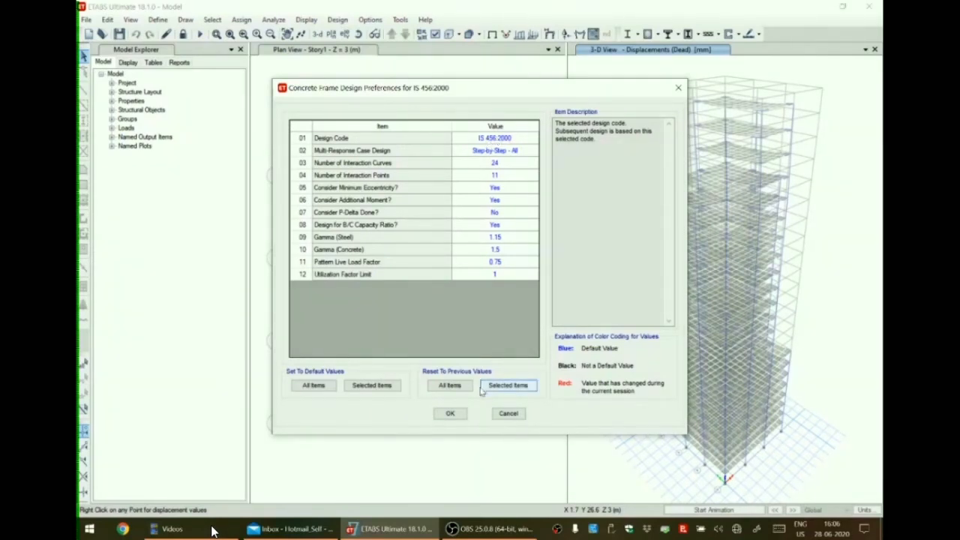
pyautogui.click(446, 414)
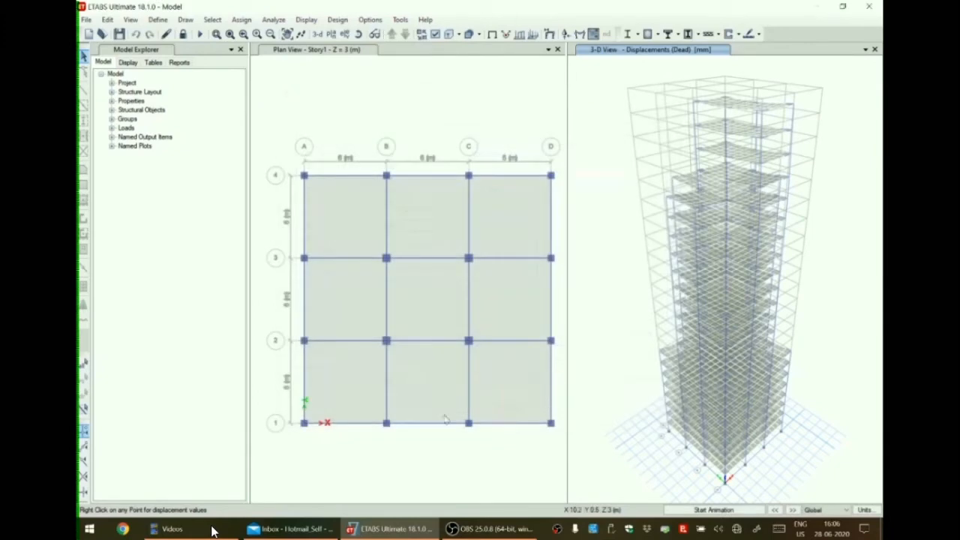
# Run the concrete frame design check and agree to reiterate analysis and design for the frames with differing sections.
pyautogui.click(345, 22)
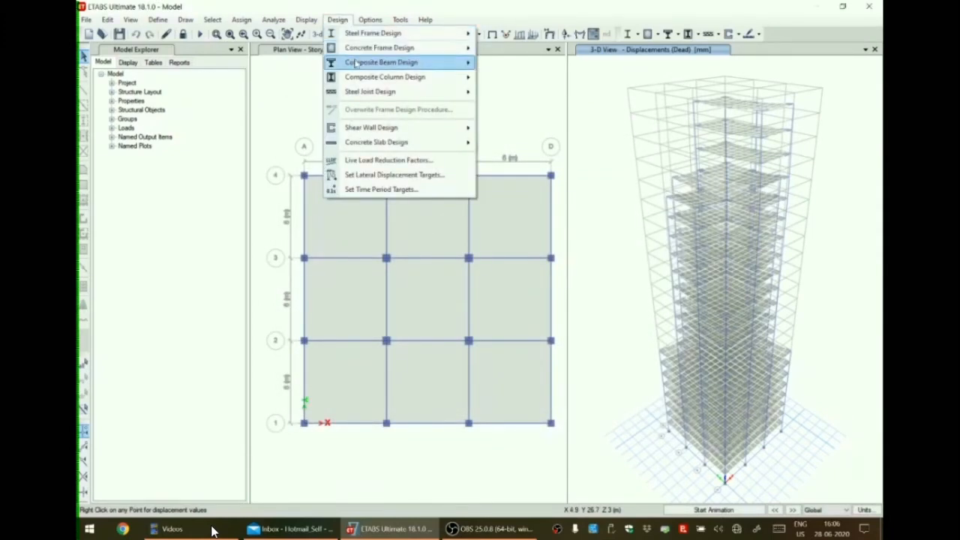
pyautogui.moveTo(369, 48)
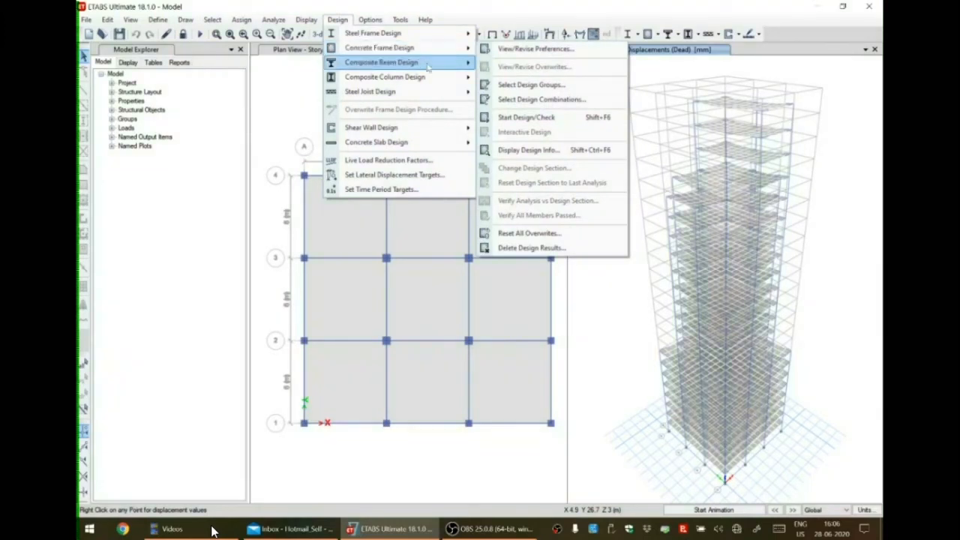
pyautogui.click(518, 118)
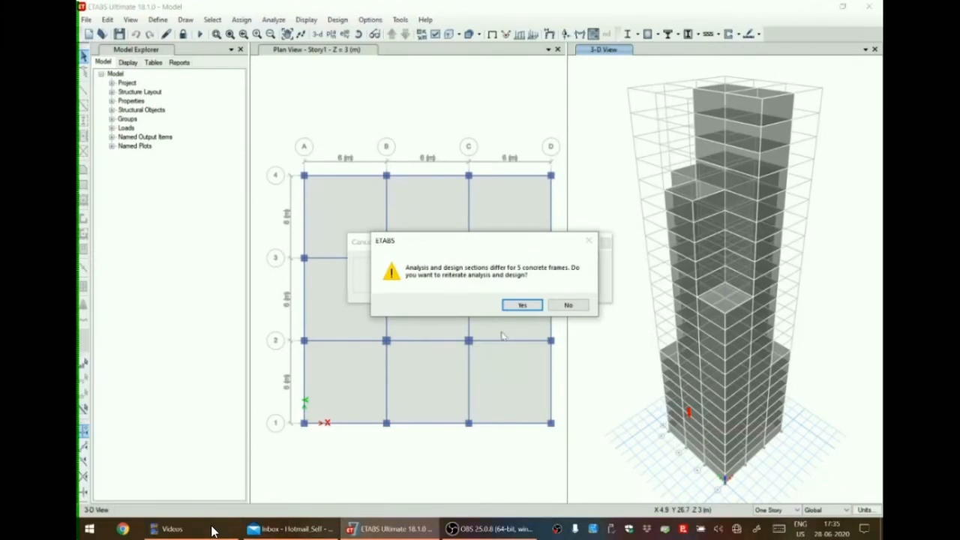
pyautogui.click(521, 305)
pyautogui.click(526, 307)
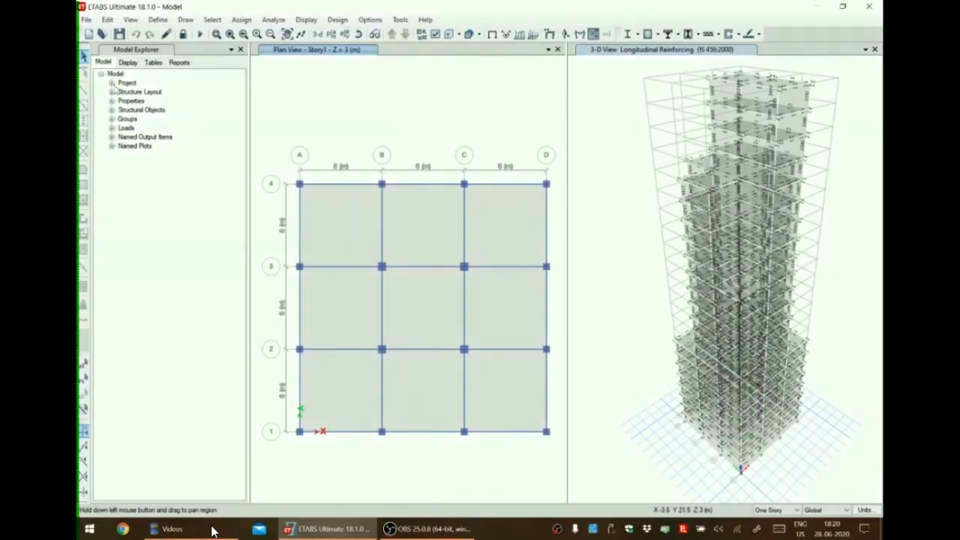
# Browse the model's available reports, selecting the Summary Report and the Project Report.
pyautogui.click(178, 61)
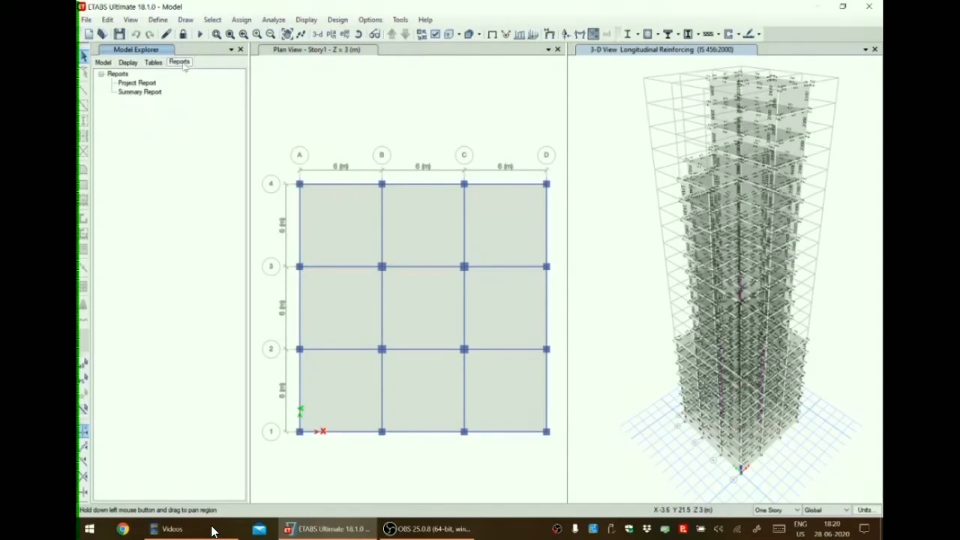
pyautogui.click(138, 84)
pyautogui.click(138, 93)
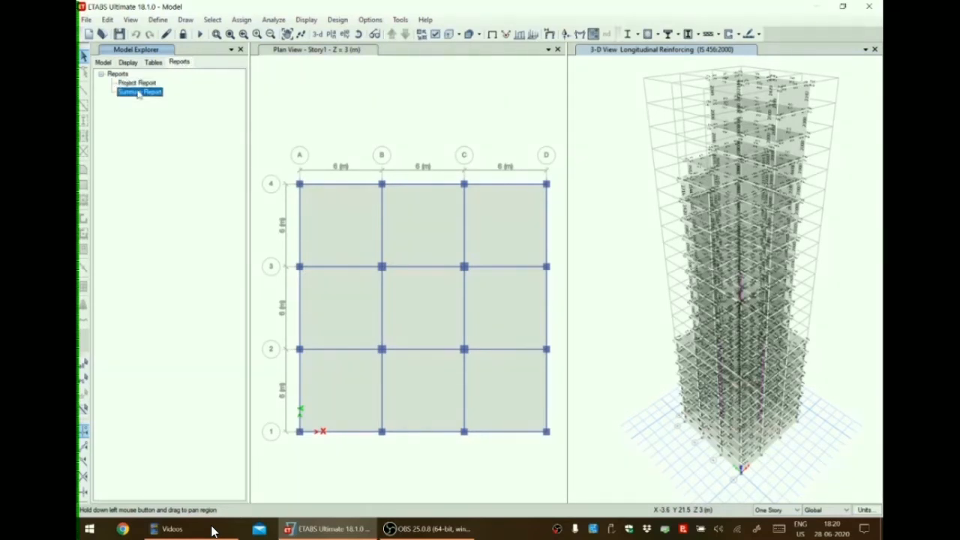
pyautogui.click(141, 84)
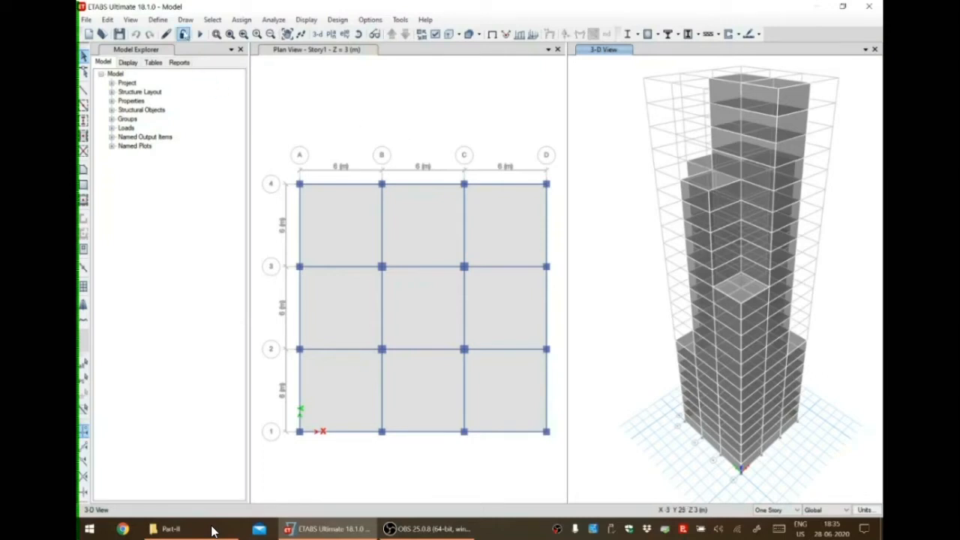
# Review the IS1893 2002 lateral load parameters of the Seismic load pattern and leave the load pattern definitions without changes.
pyautogui.click(158, 19)
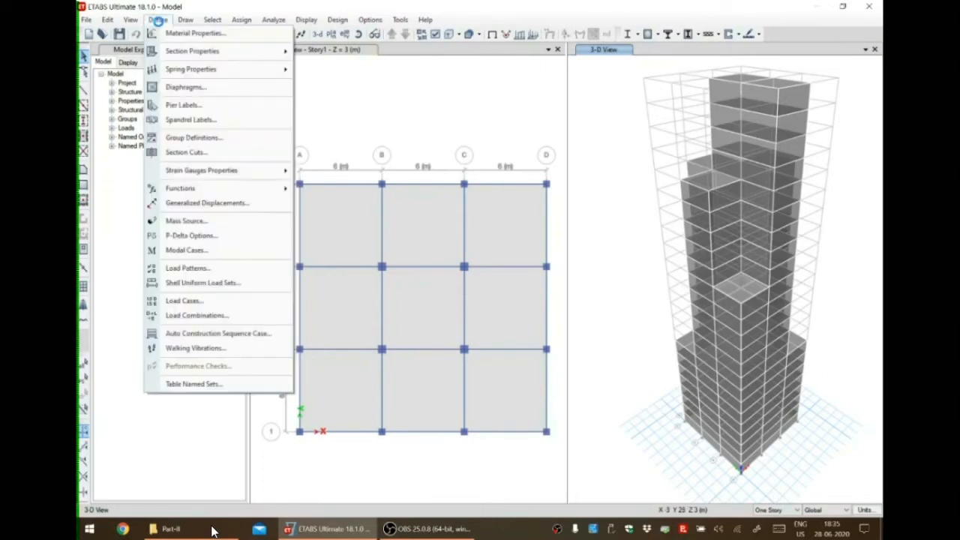
pyautogui.click(199, 273)
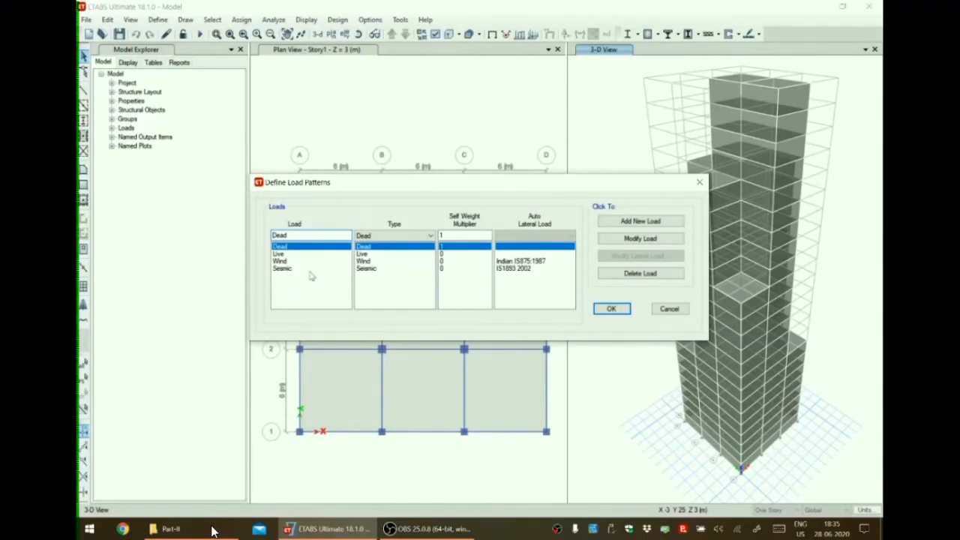
pyautogui.click(513, 272)
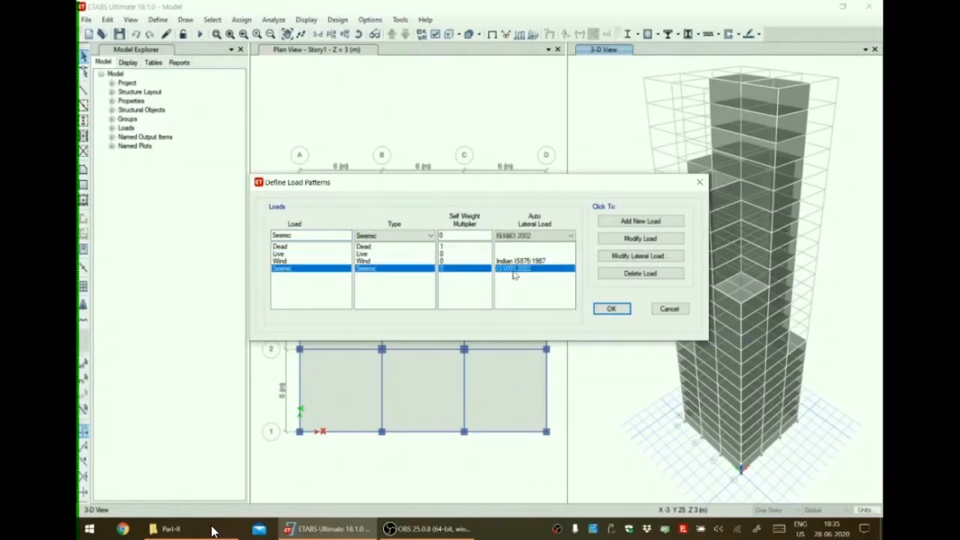
pyautogui.click(640, 256)
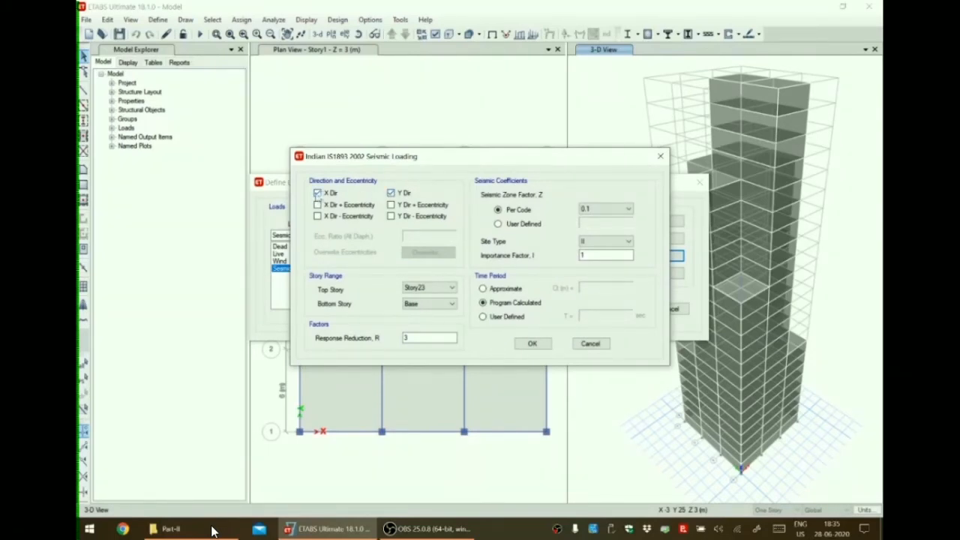
pyautogui.click(532, 344)
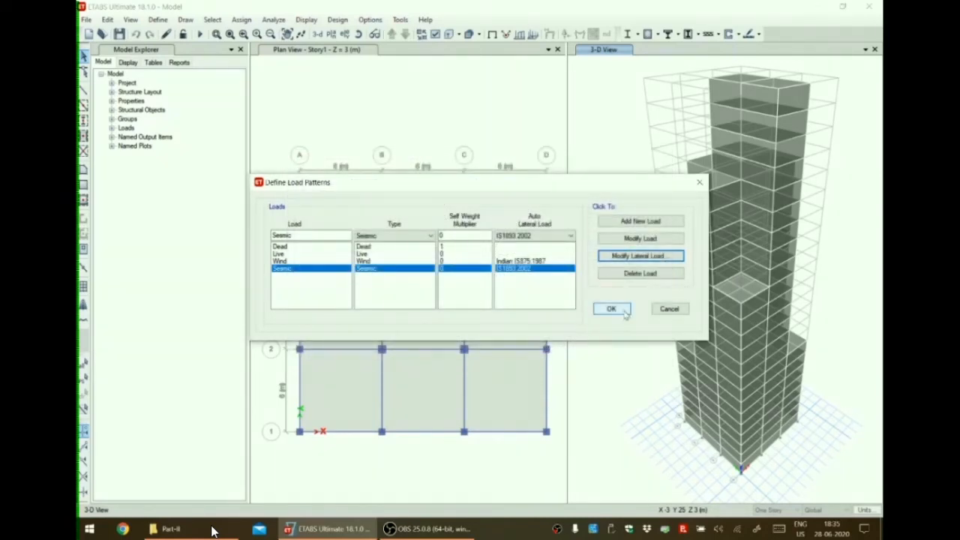
pyautogui.click(669, 309)
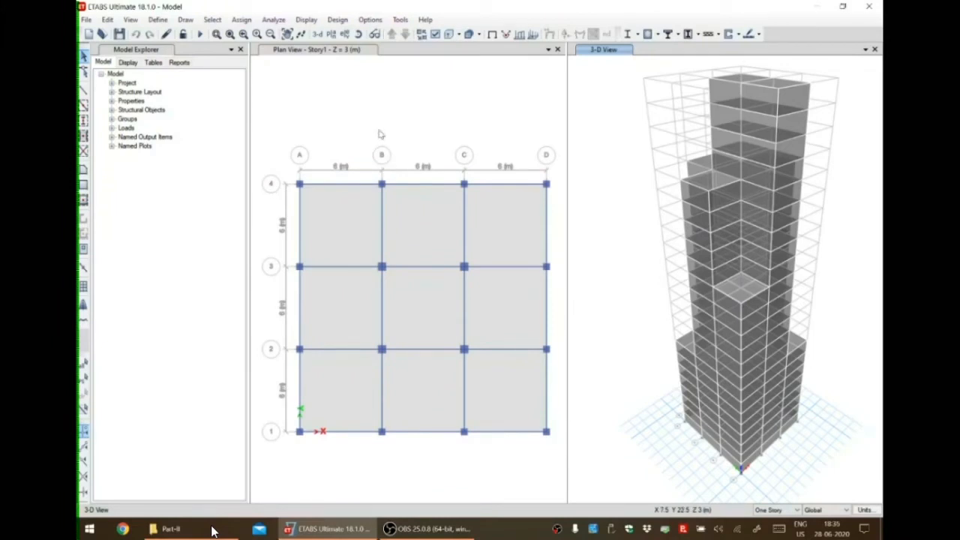
# Start a new response spectrum function of type IS1893:2002.
pyautogui.click(158, 19)
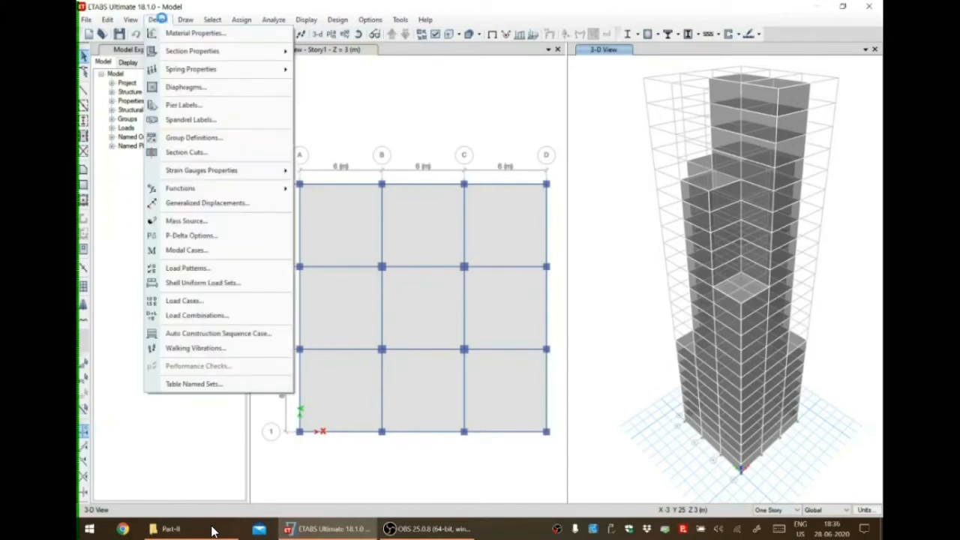
pyautogui.moveTo(206, 191)
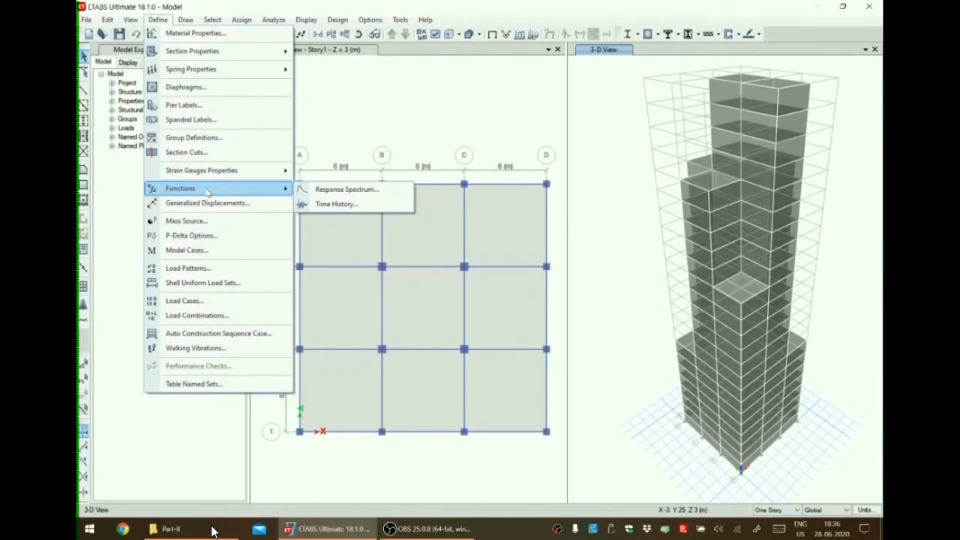
pyautogui.click(339, 192)
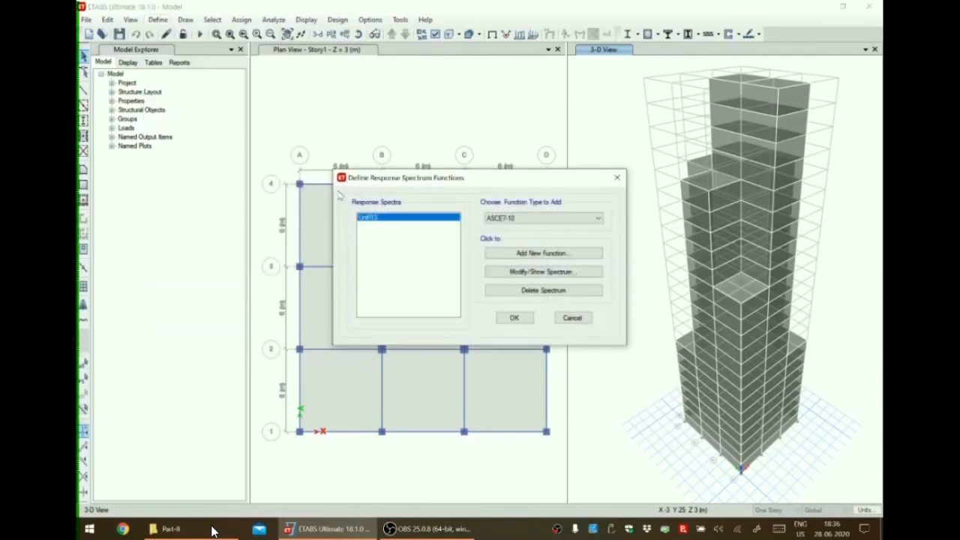
pyautogui.click(543, 218)
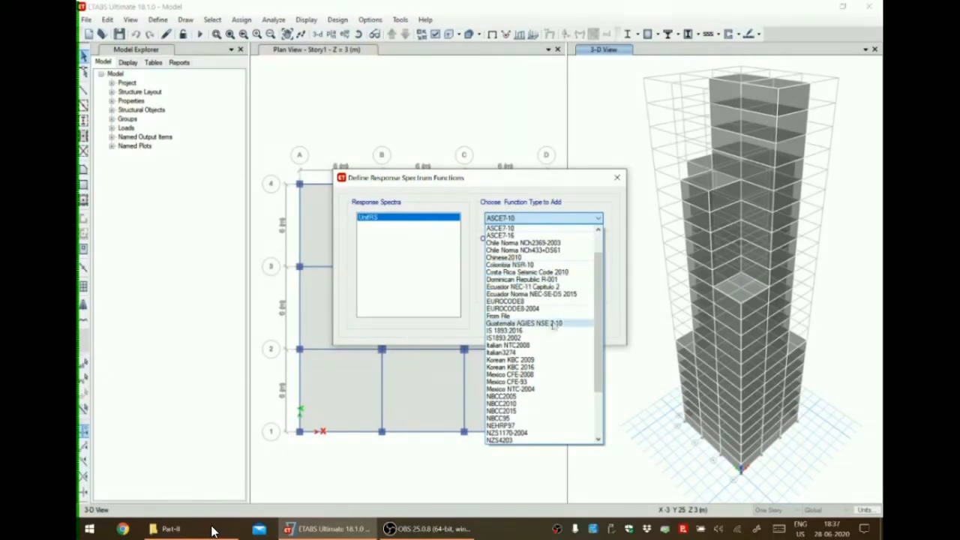
pyautogui.click(527, 342)
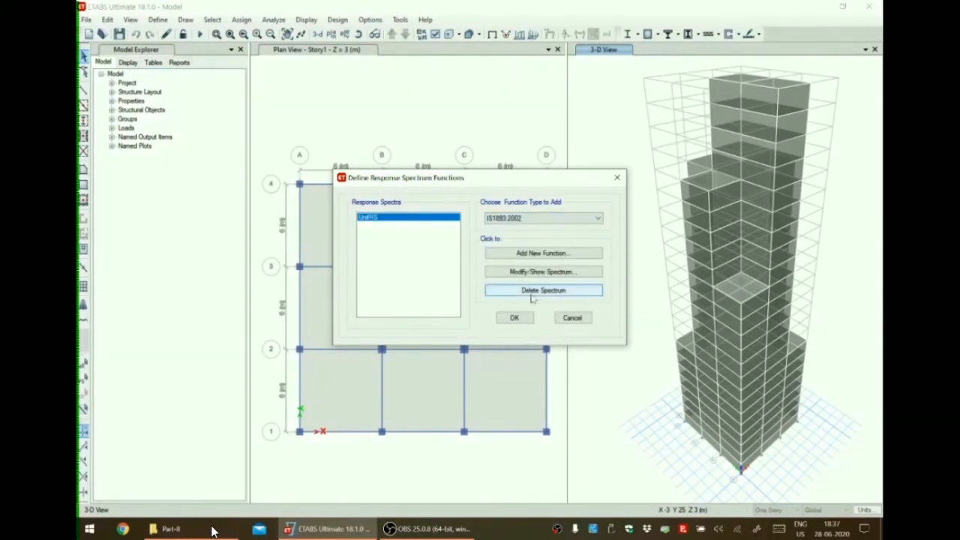
pyautogui.click(546, 258)
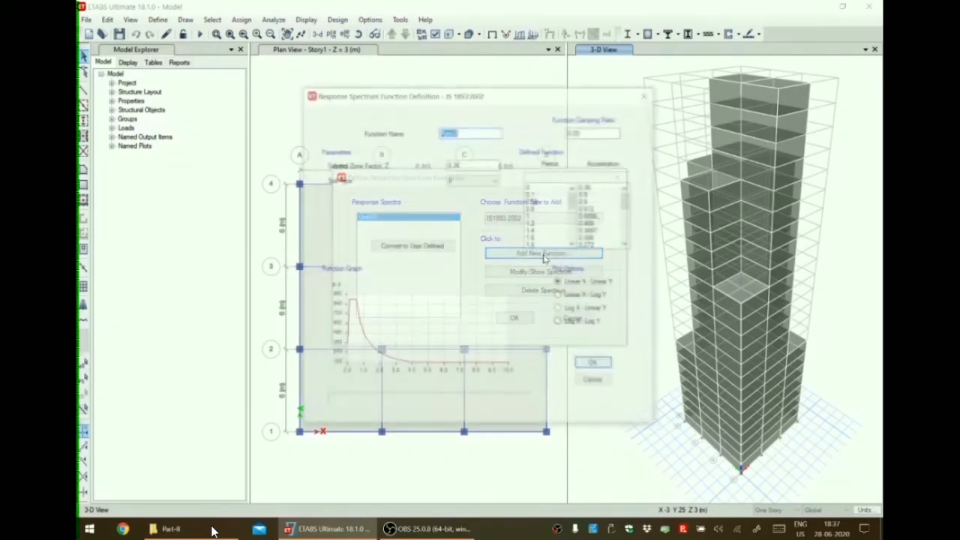
# Define the function as "Responce Spectrum" with seismic zone factor 0.1, soil type II and damping ratio 0.05, and save it.
pyautogui.write('Re')
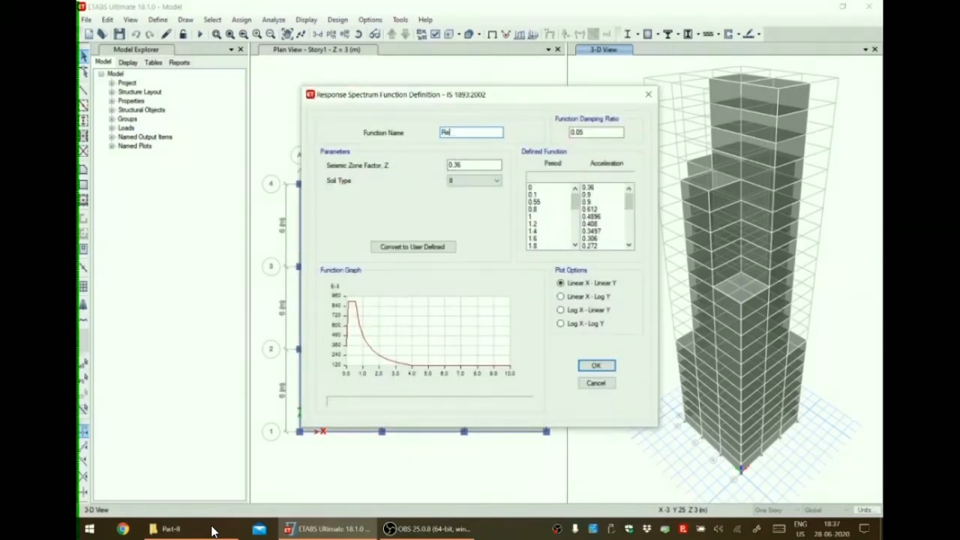
pyautogui.write('sponce Spectrum')
pyautogui.moveTo(455, 165); pyautogui.dragTo(462, 165)
pyautogui.write('1')
pyautogui.click(472, 181)
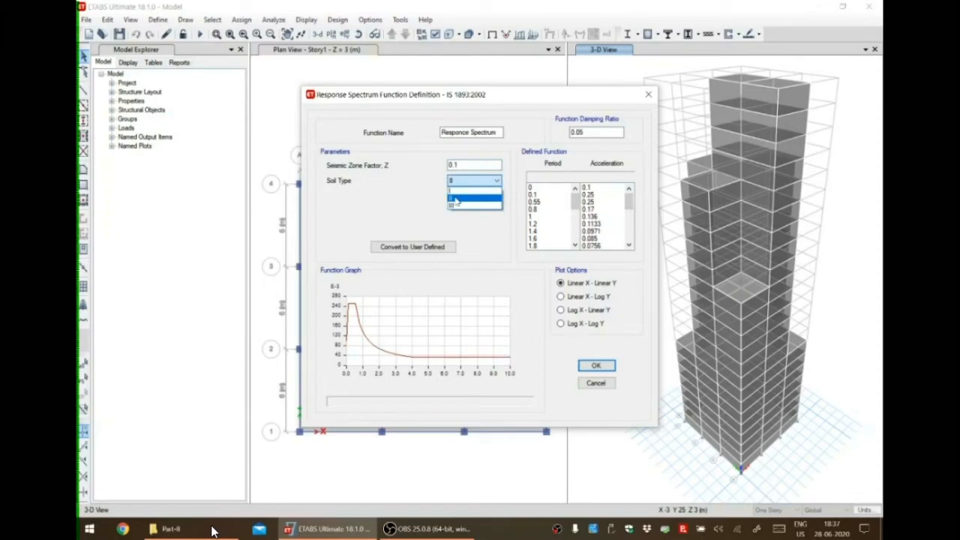
pyautogui.click(456, 201)
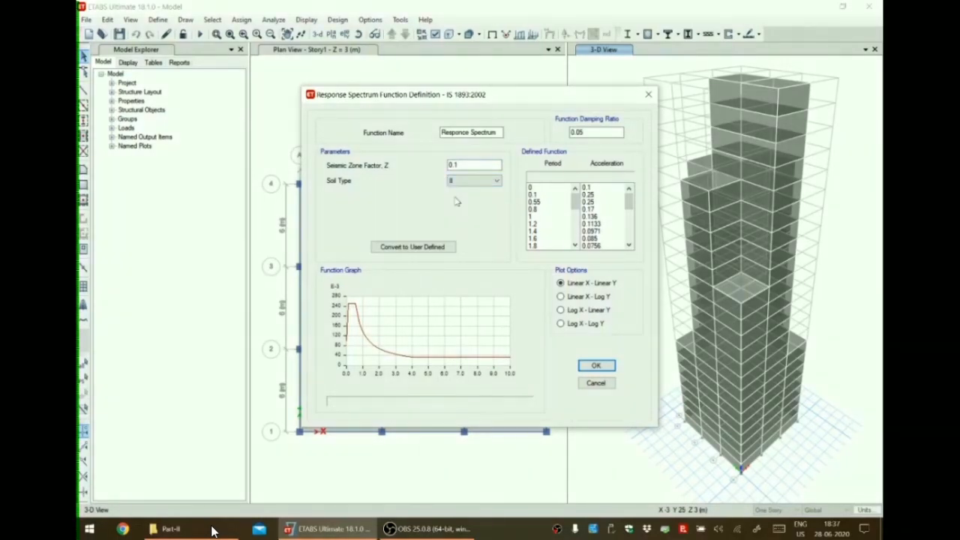
pyautogui.moveTo(602, 132); pyautogui.dragTo(572, 132)
pyautogui.click(596, 366)
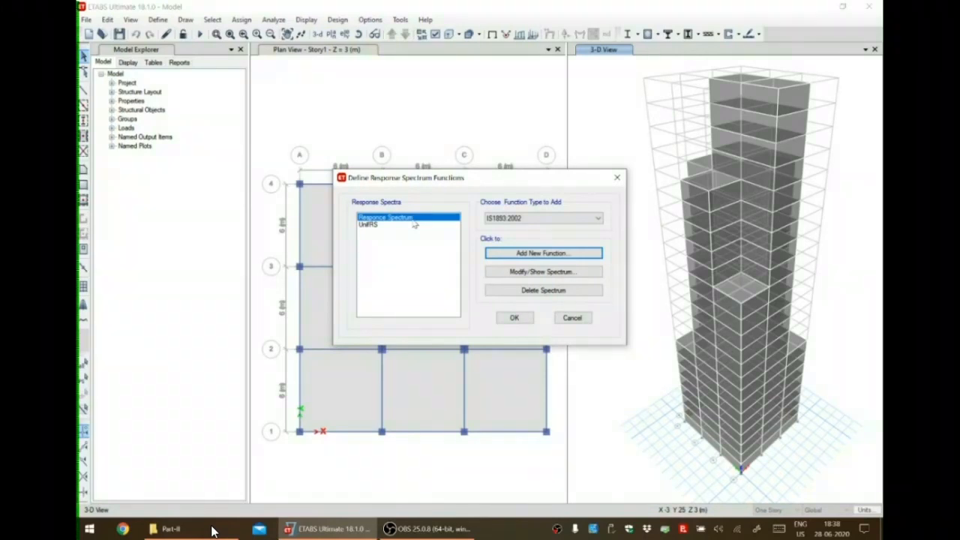
pyautogui.click(515, 318)
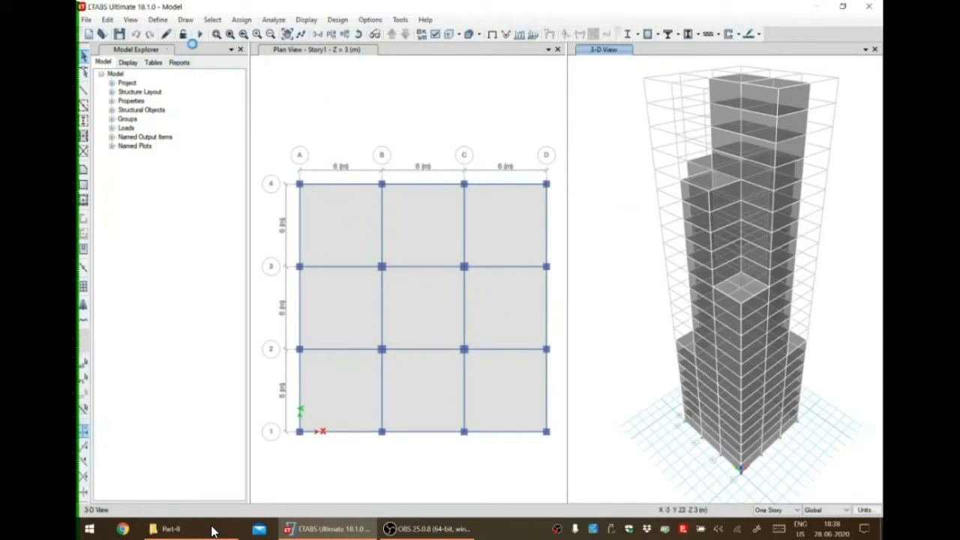
# Add a new load case named "Responce Spectrum" with the load case type Response Spectrum.
pyautogui.click(159, 19)
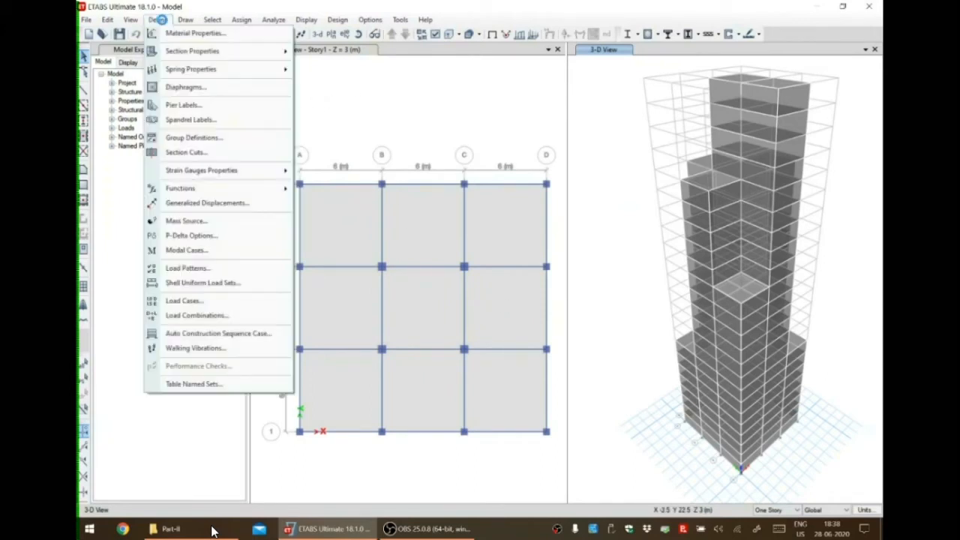
pyautogui.click(200, 301)
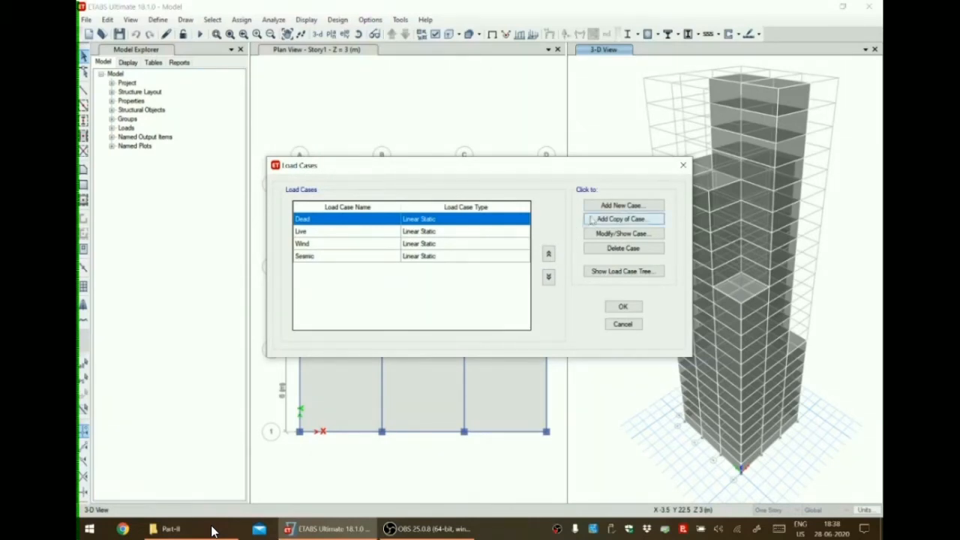
pyautogui.click(627, 207)
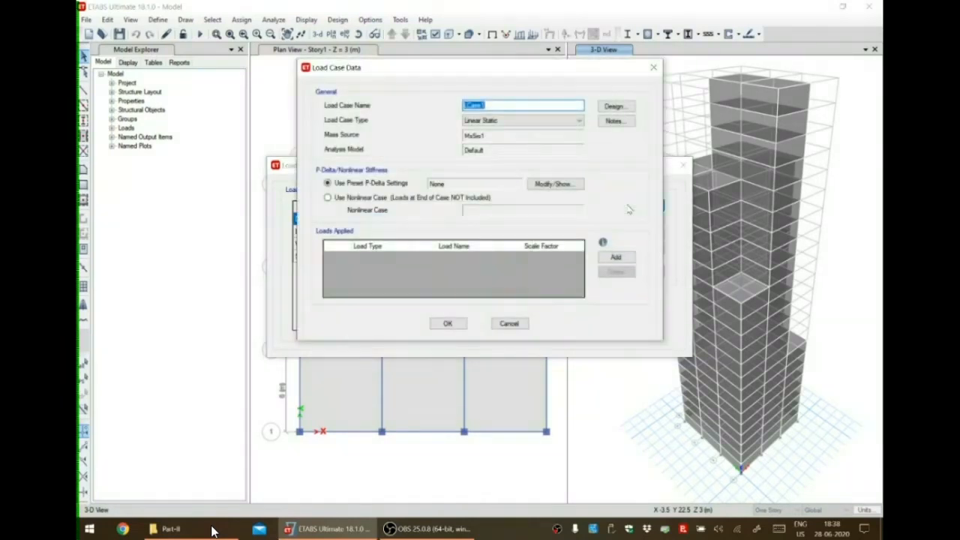
pyautogui.write('Responce Spectrum')
pyautogui.click(516, 121)
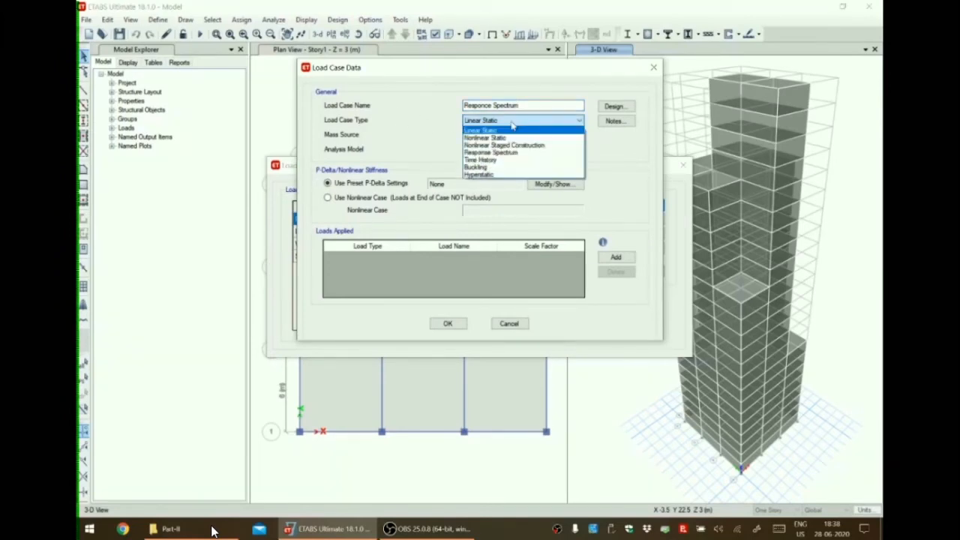
pyautogui.click(492, 153)
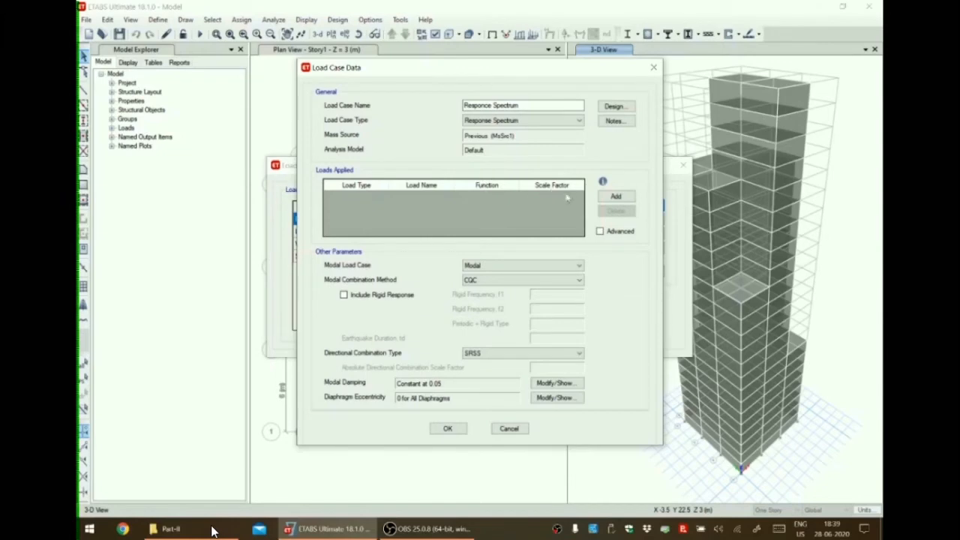
# Apply U1 and U2 acceleration loads using the Responce Spectrum function with scale factor 1633.5, and save the load case definitions.
pyautogui.click(615, 197)
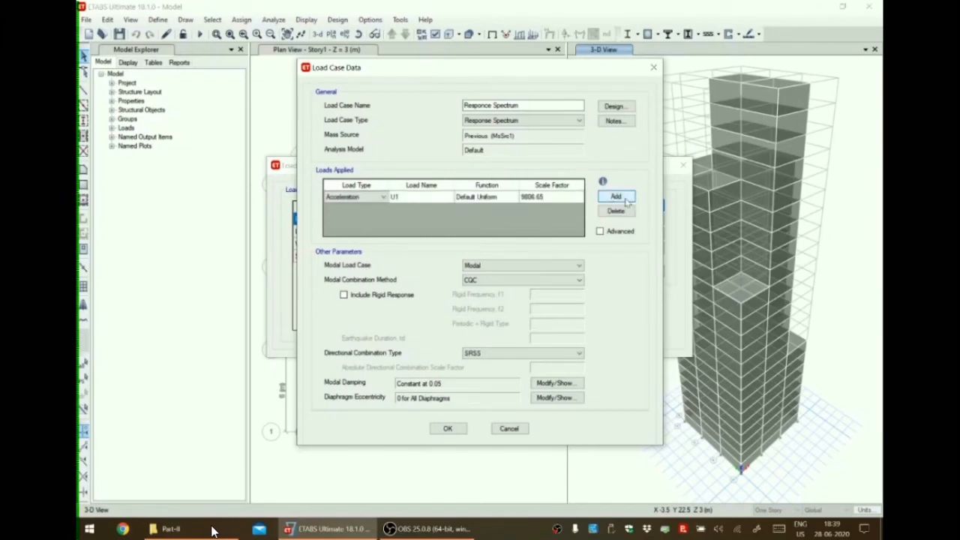
pyautogui.click(384, 197)
pyautogui.click(431, 218)
pyautogui.click(475, 197)
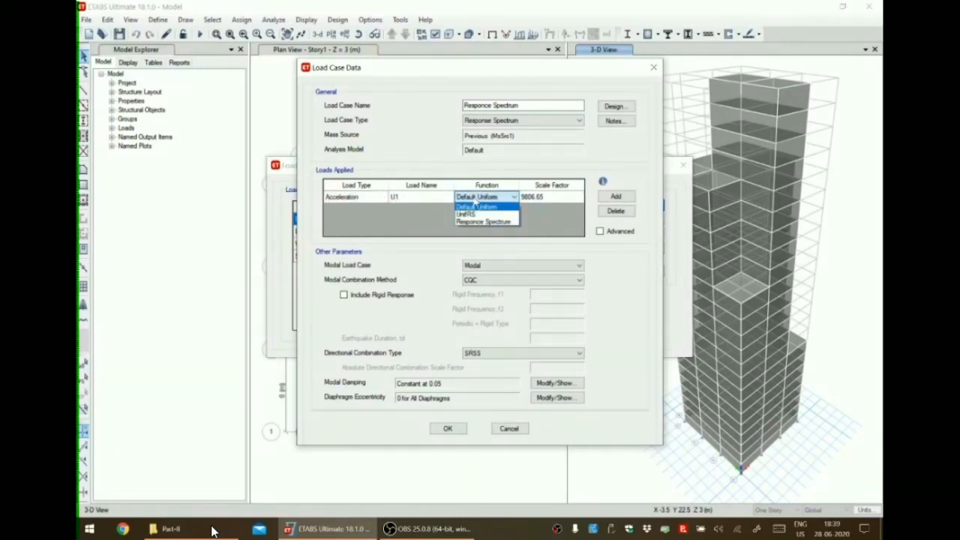
pyautogui.click(477, 222)
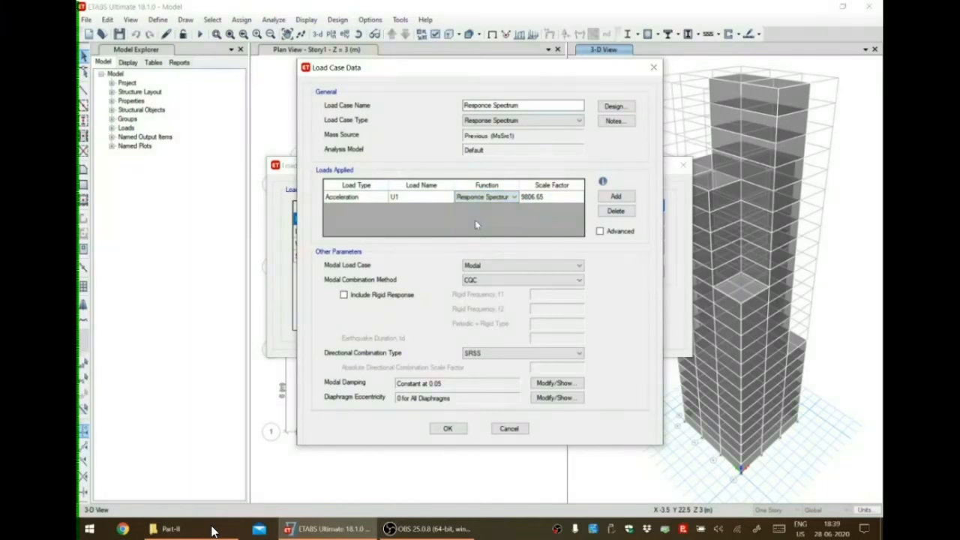
pyautogui.click(557, 199)
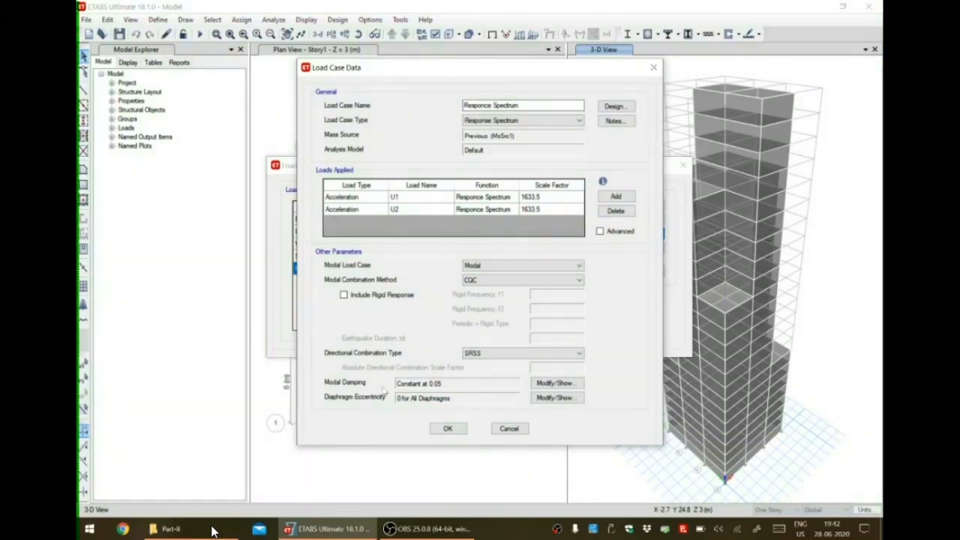
pyautogui.click(449, 430)
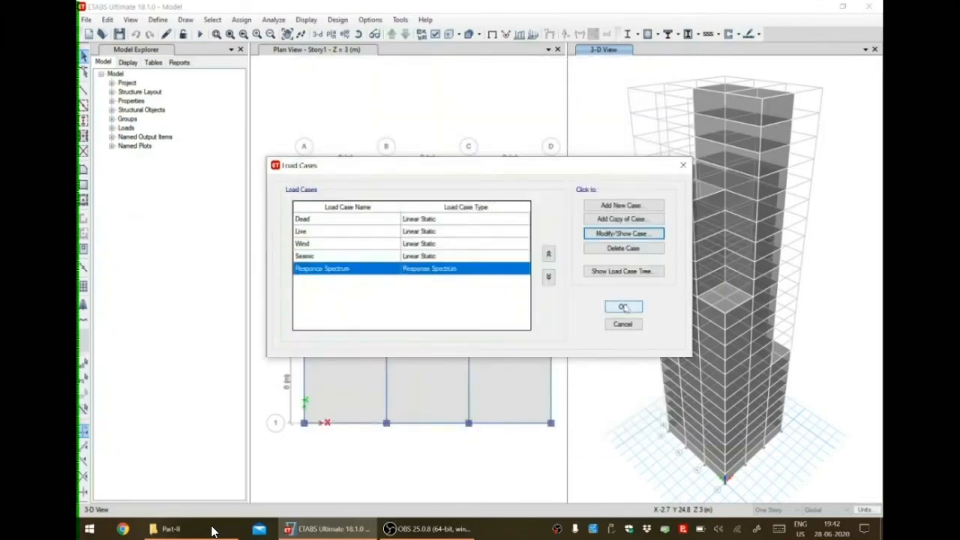
pyautogui.click(623, 307)
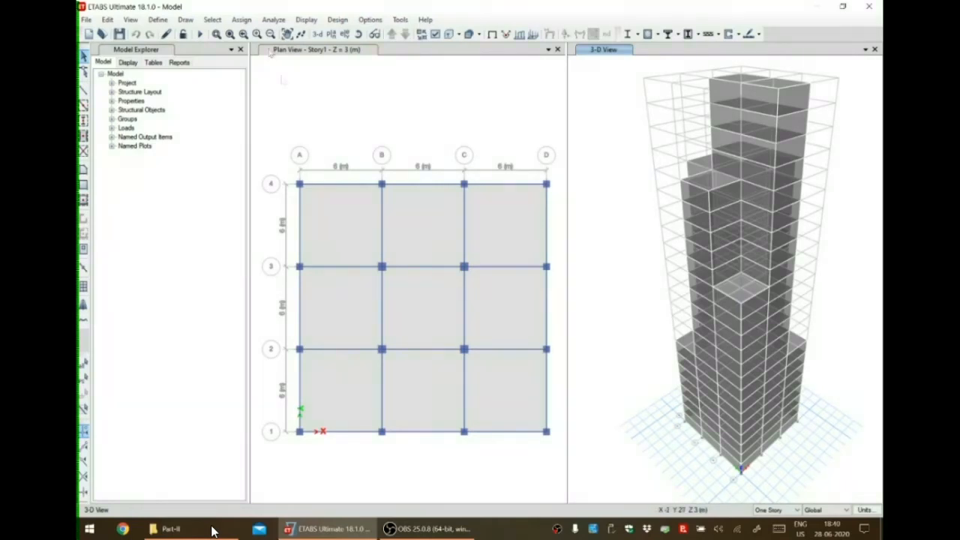
# Exclude the Dead and Live load cases from the run and run the analysis.
pyautogui.click(282, 21)
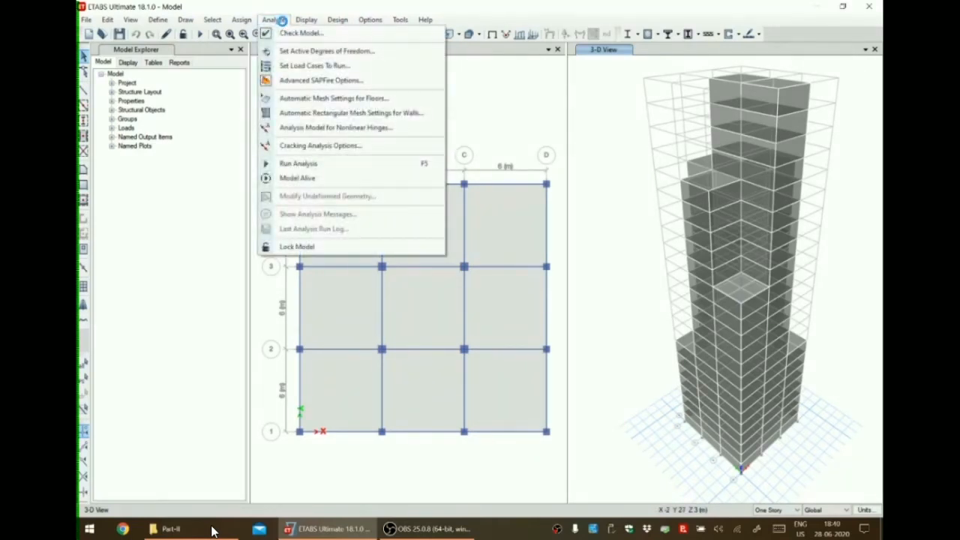
pyautogui.click(308, 66)
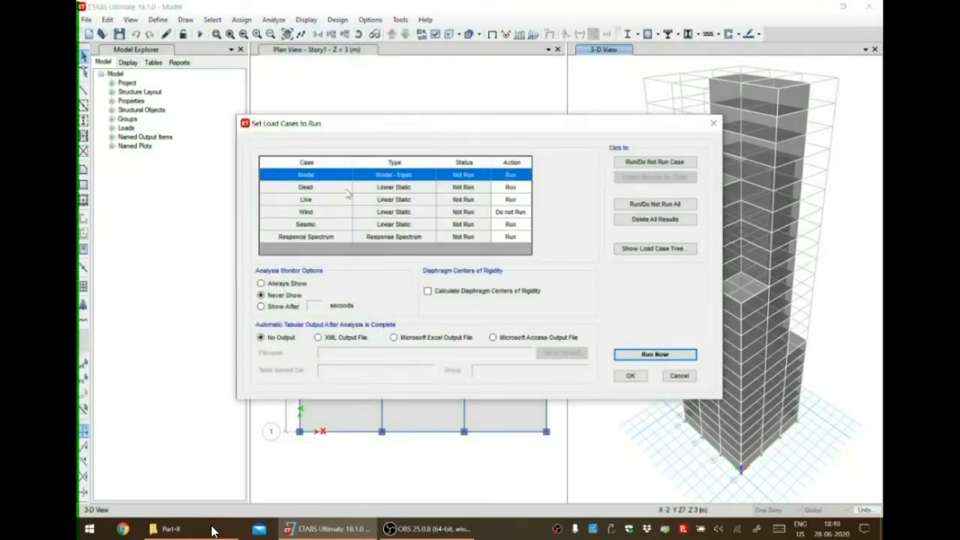
pyautogui.click(338, 193)
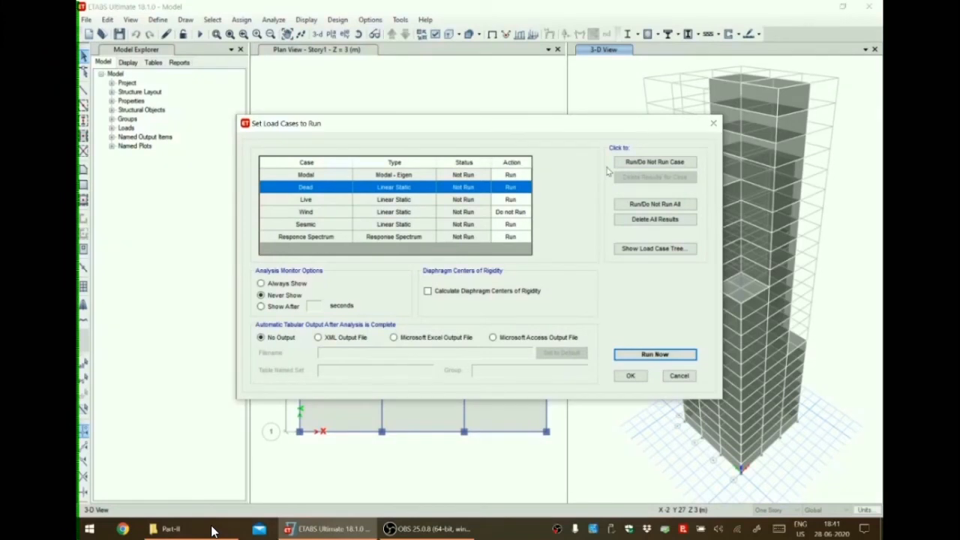
pyautogui.click(638, 163)
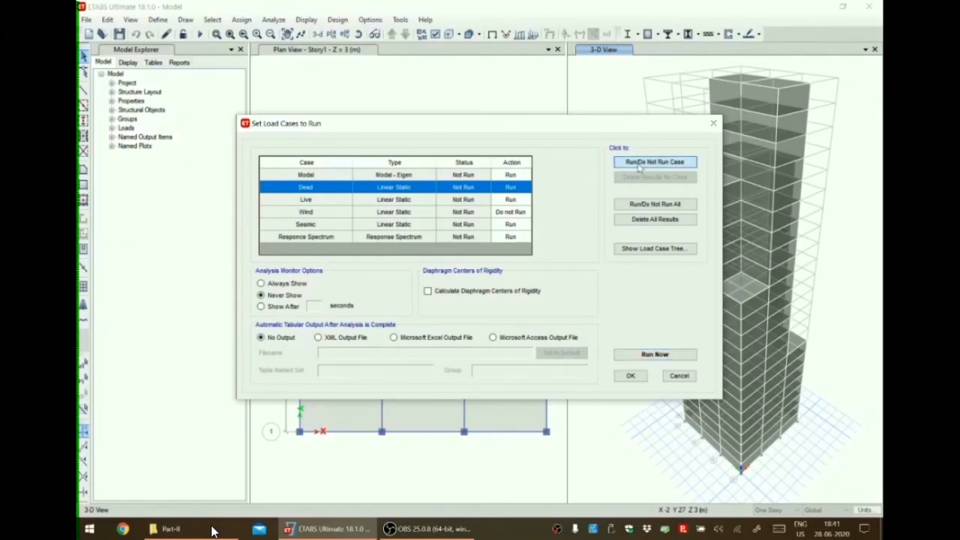
pyautogui.click(362, 201)
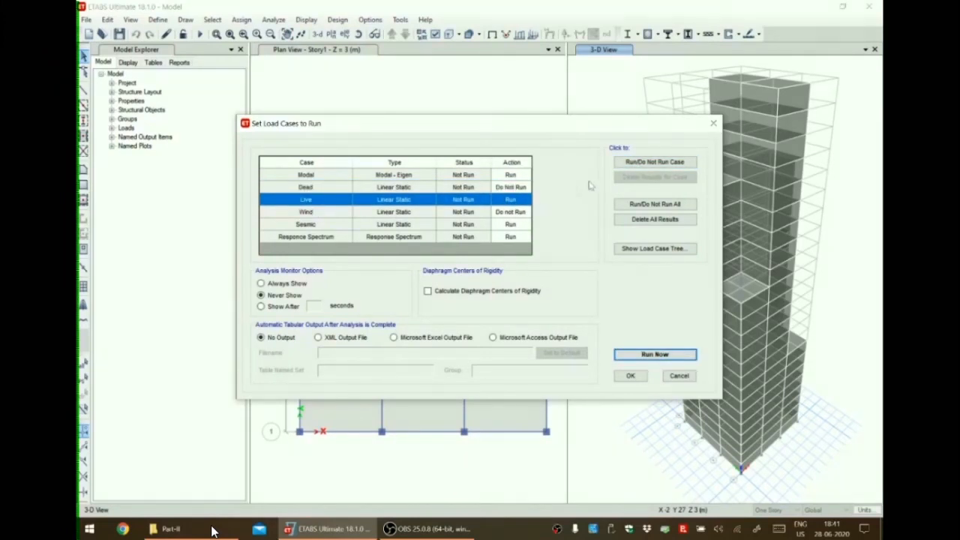
pyautogui.click(668, 162)
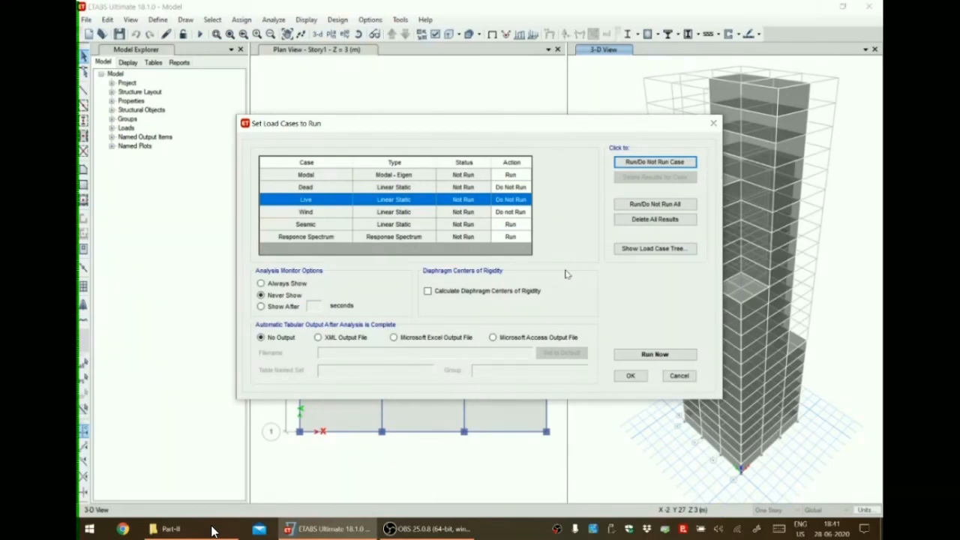
pyautogui.click(654, 355)
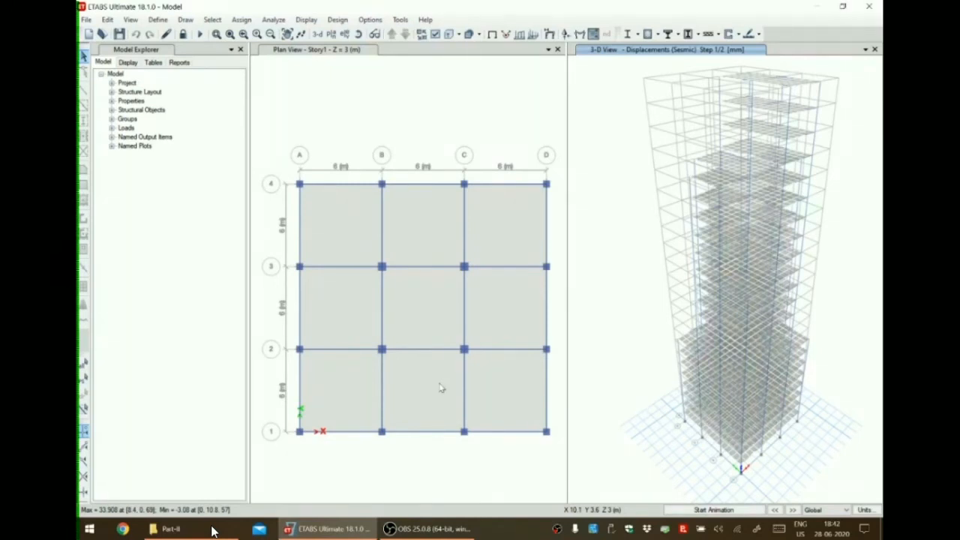
# Start the concrete frame design check and reiterate analysis and design for the frames whose sections differ.
pyautogui.moveTo(742, 225)
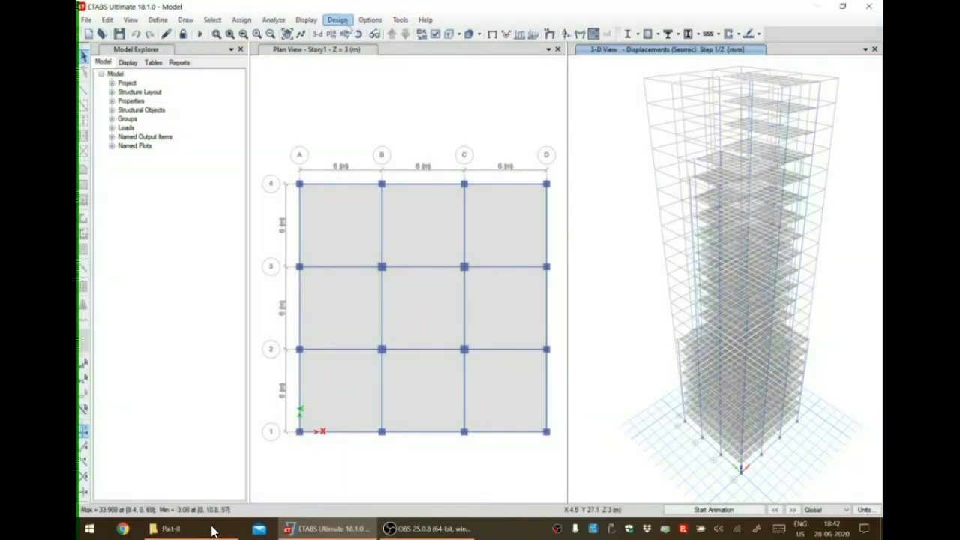
pyautogui.click(346, 21)
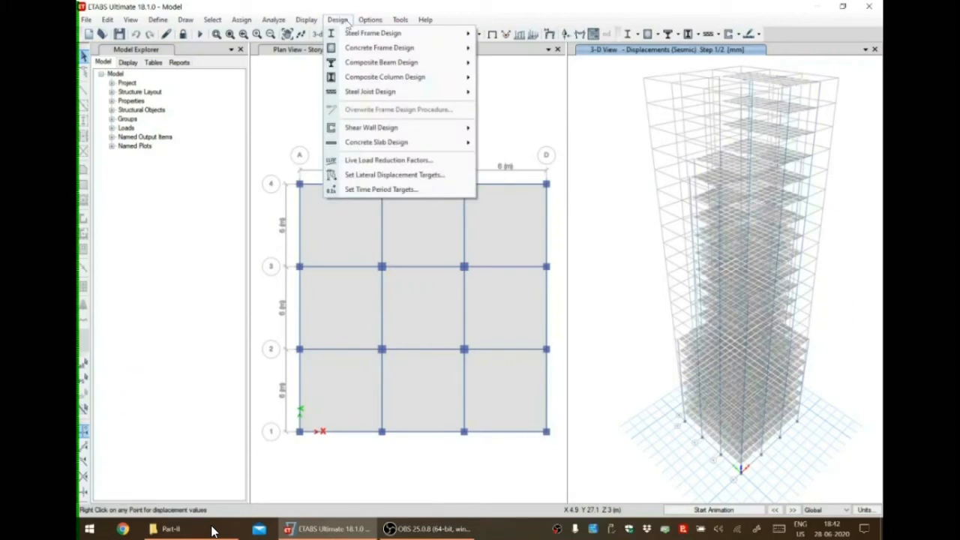
pyautogui.moveTo(382, 50)
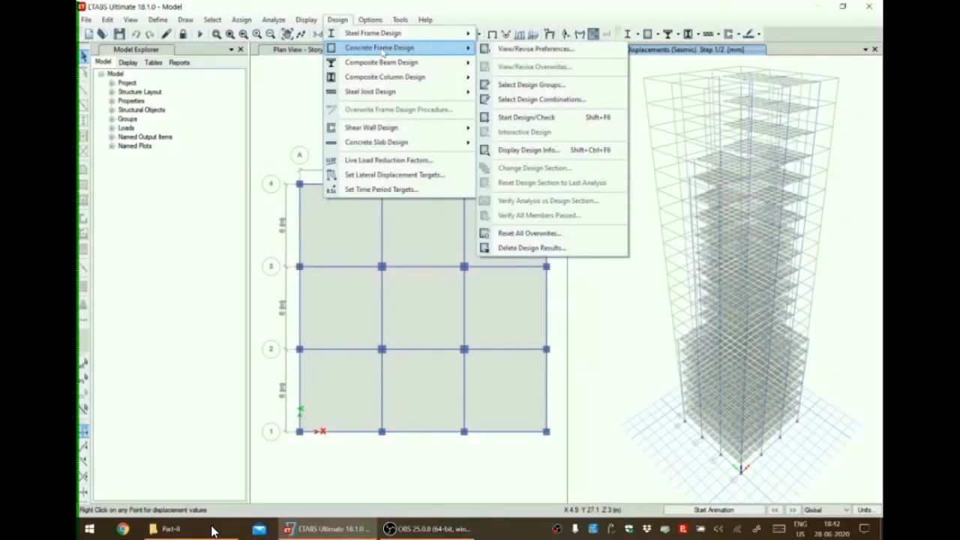
pyautogui.click(514, 118)
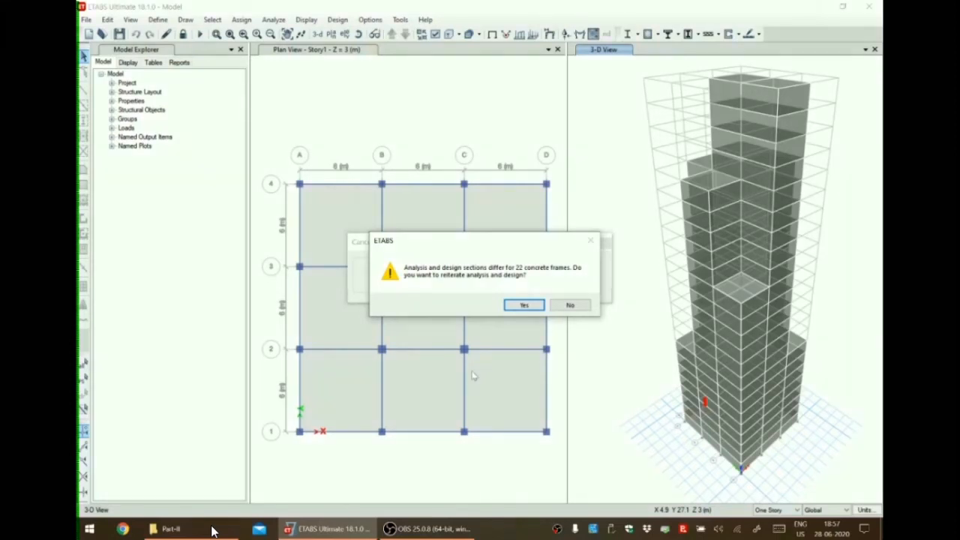
pyautogui.click(531, 308)
pyautogui.click(469, 530)
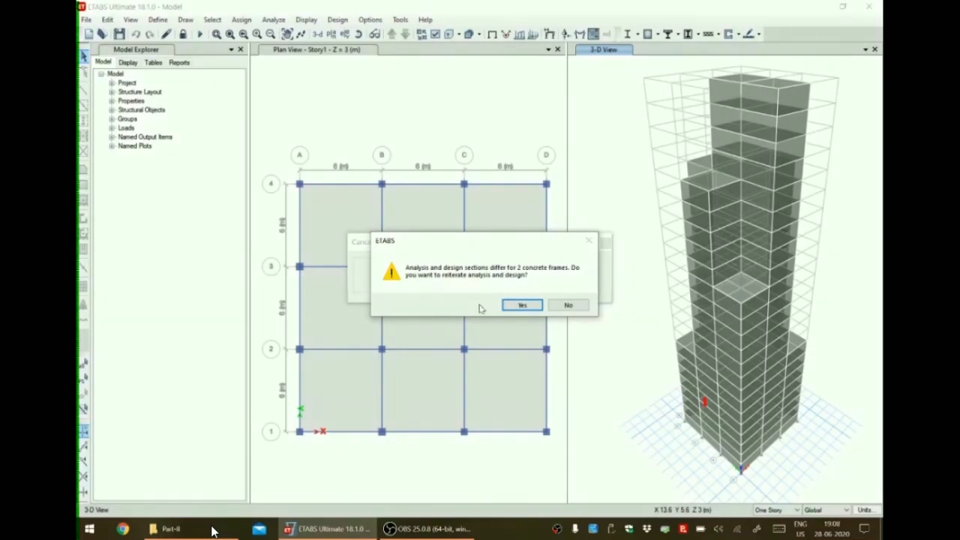
pyautogui.click(523, 306)
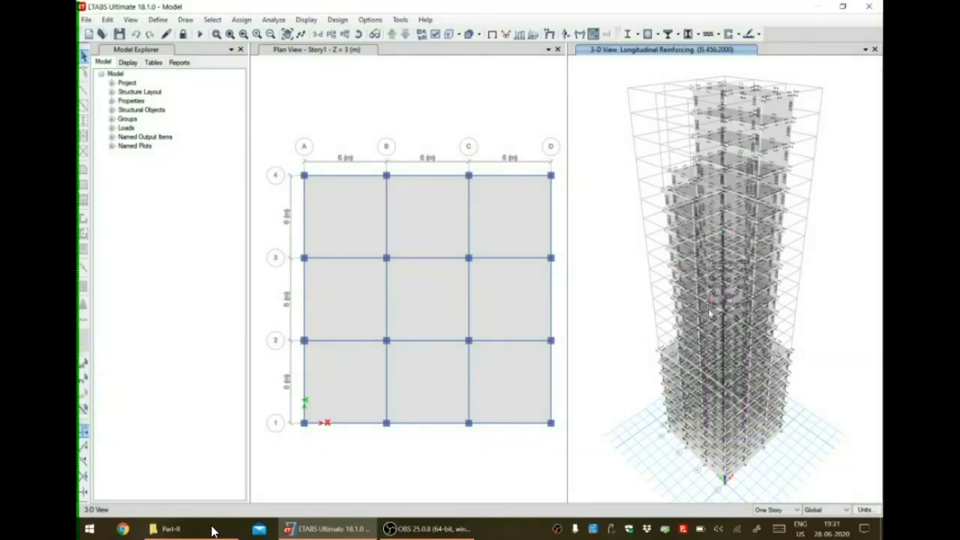
# Examine the summary report contents and the project entries in the model tree.
pyautogui.click(178, 63)
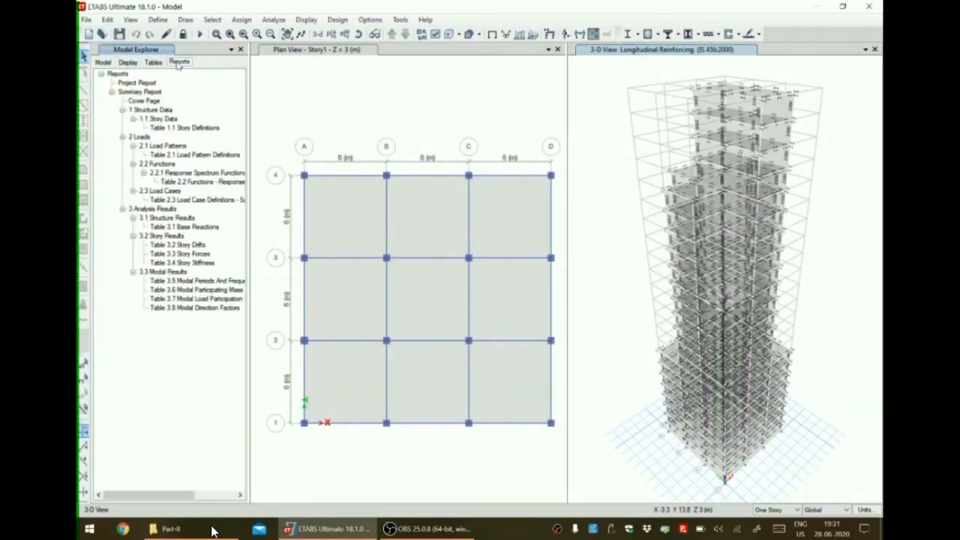
pyautogui.click(104, 62)
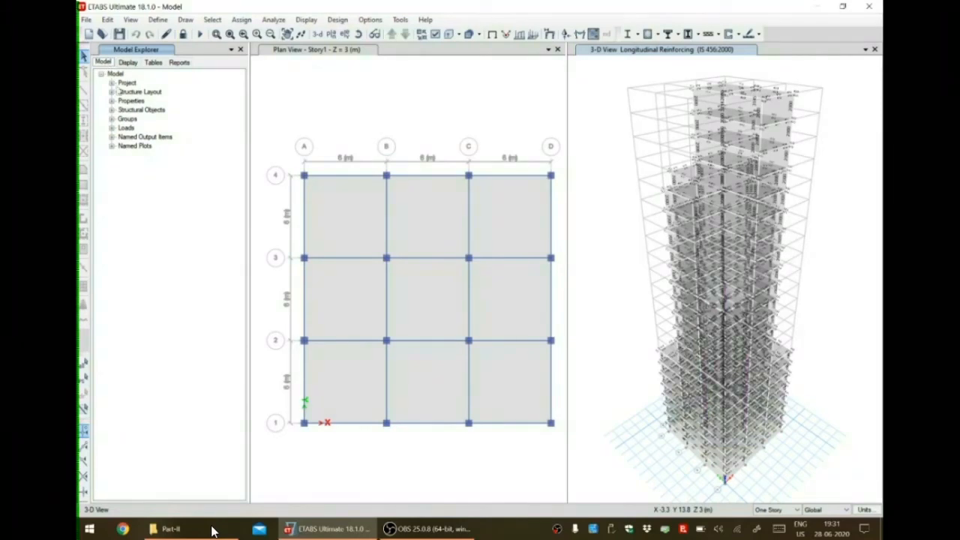
pyautogui.click(112, 82)
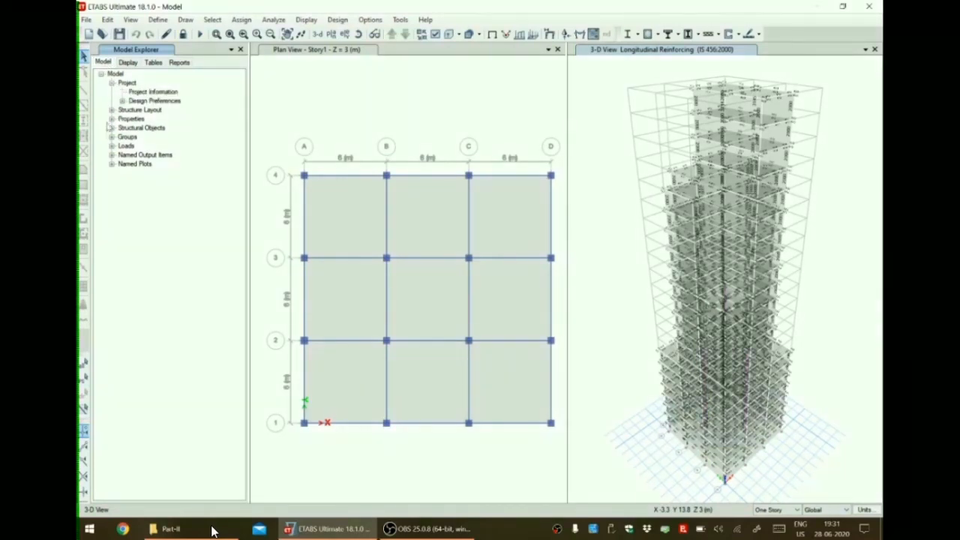
pyautogui.click(171, 64)
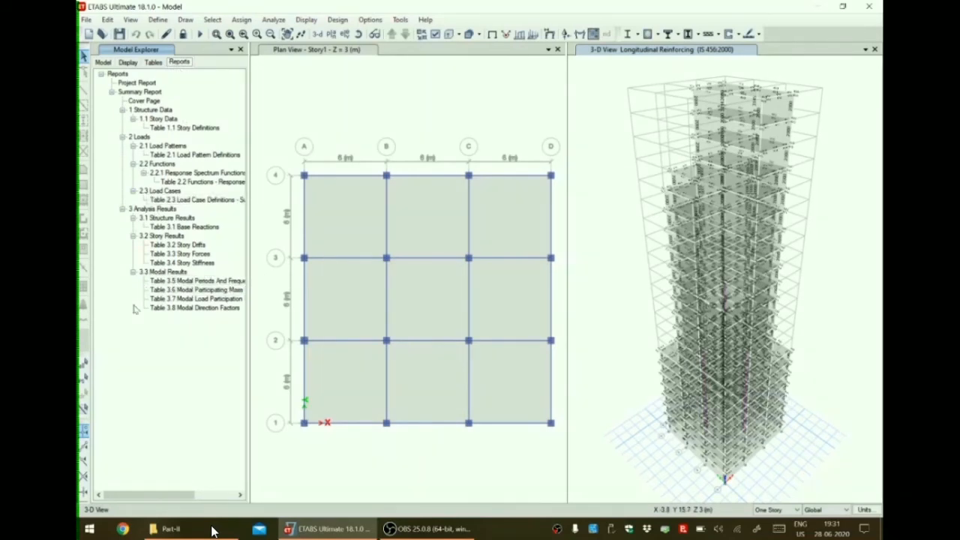
pyautogui.click(105, 63)
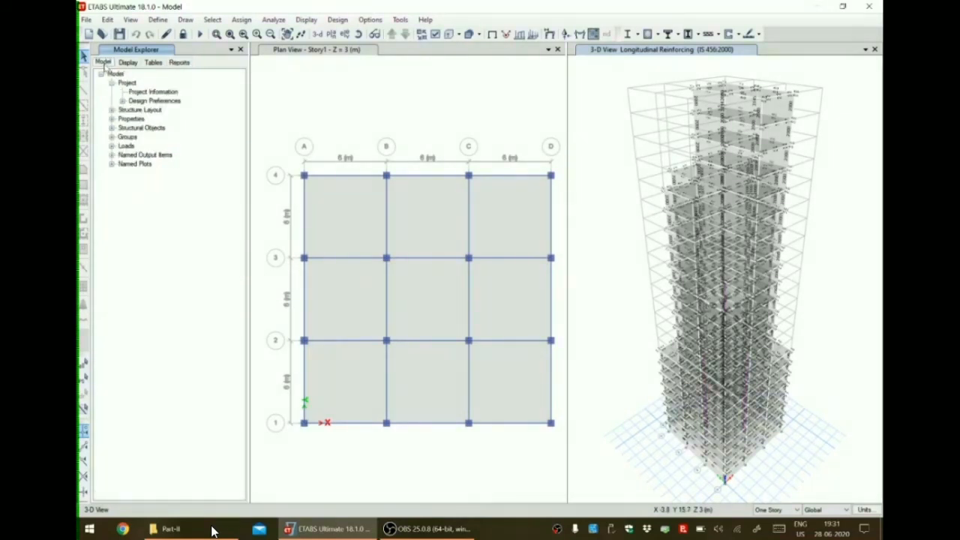
pyautogui.click(121, 83)
pyautogui.doubleClick(122, 84)
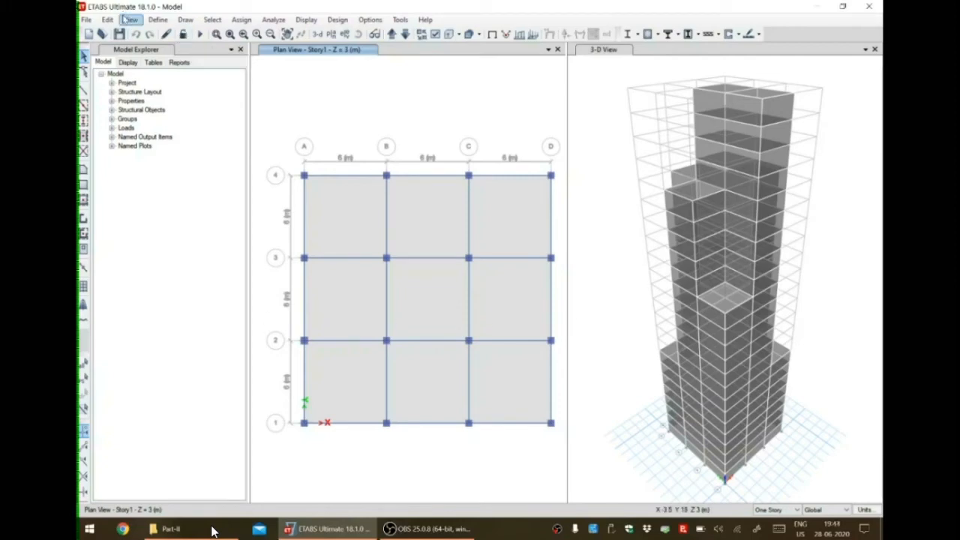
# Toggle the Y direction in the Seismic load pattern's IS1893 2002 lateral loading and save the load pattern definitions.
pyautogui.click(157, 20)
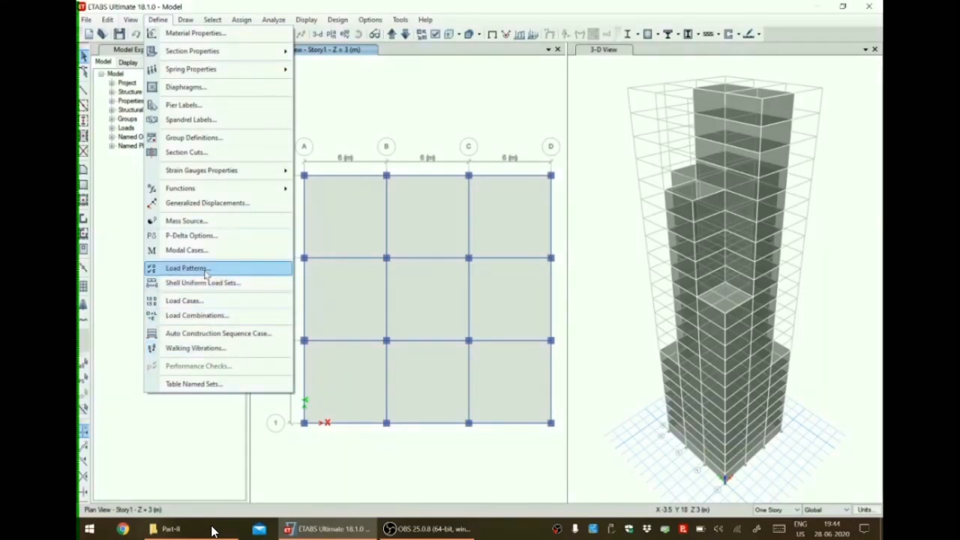
pyautogui.click(188, 268)
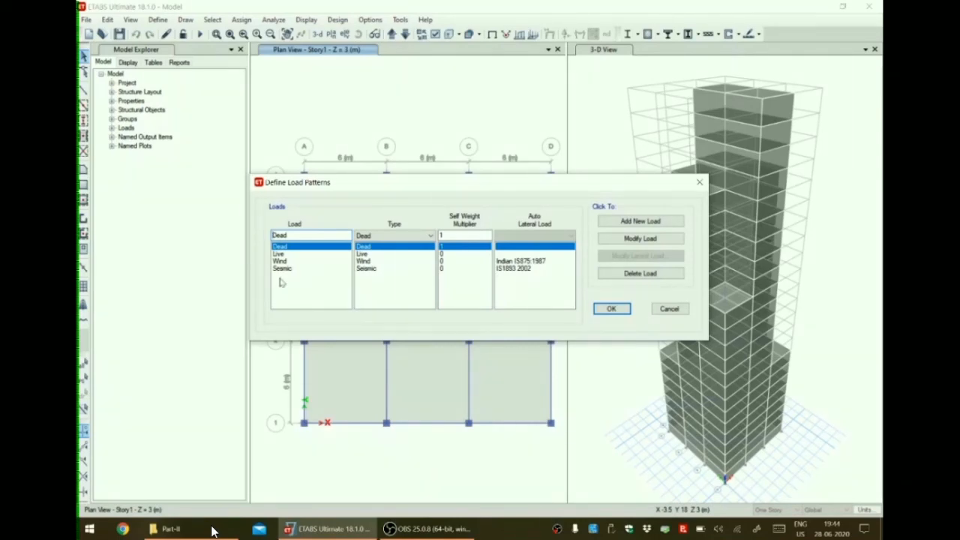
pyautogui.click(284, 268)
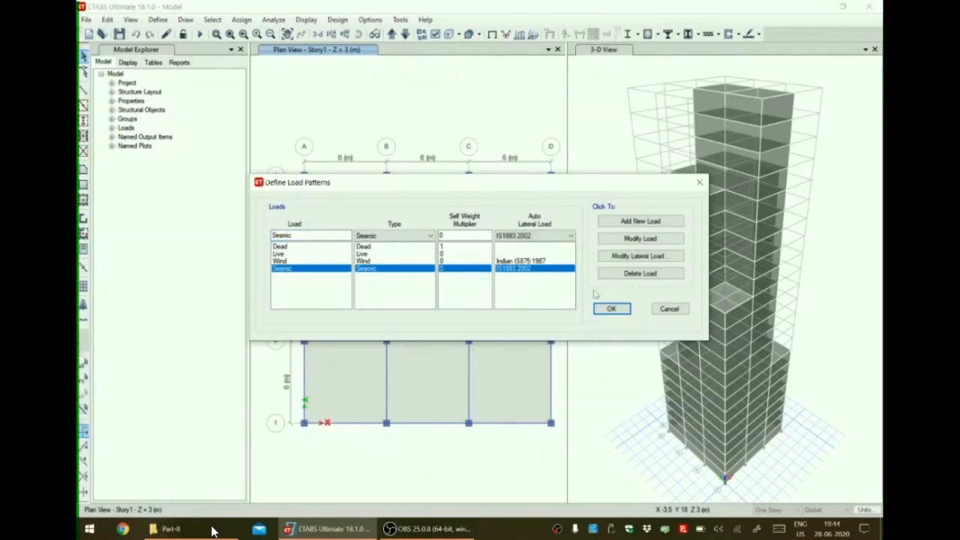
pyautogui.click(637, 255)
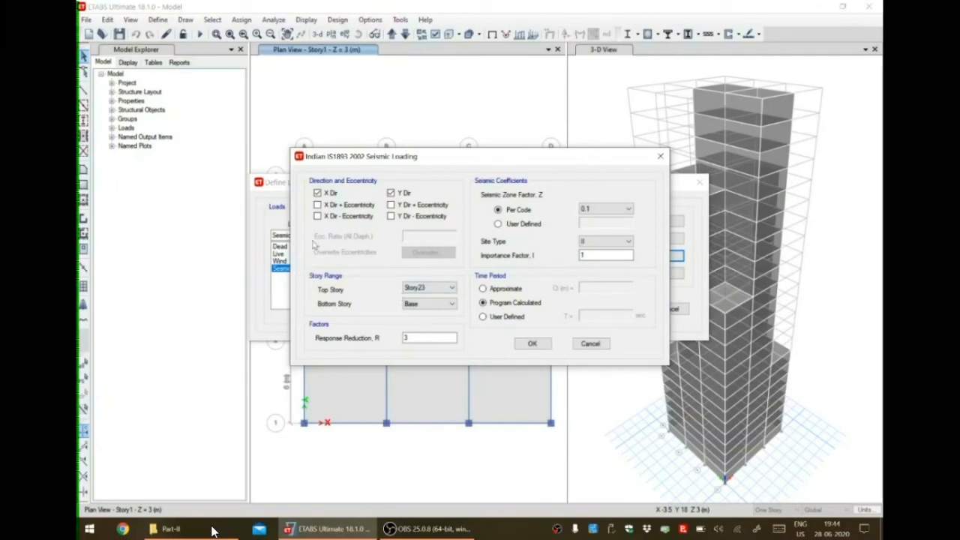
pyautogui.click(391, 193)
pyautogui.click(533, 342)
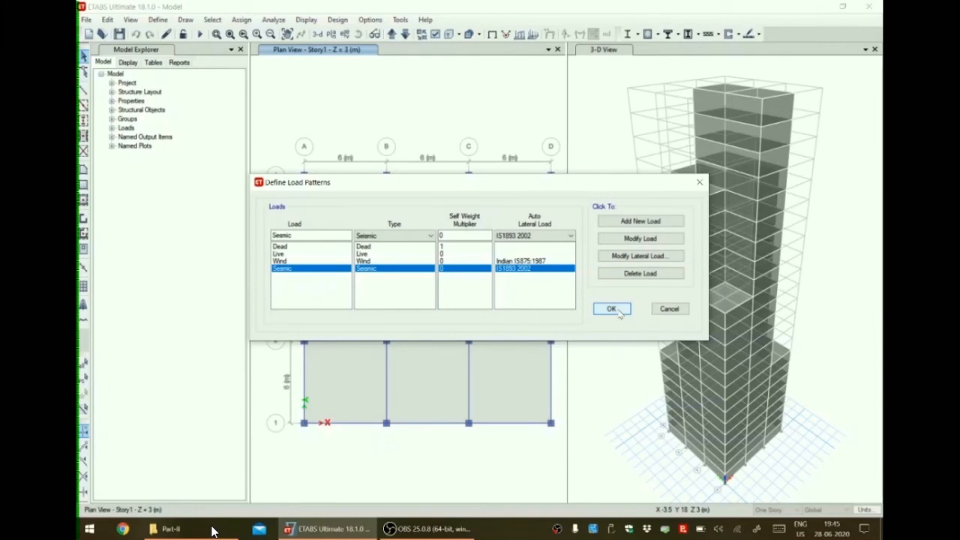
pyautogui.click(619, 312)
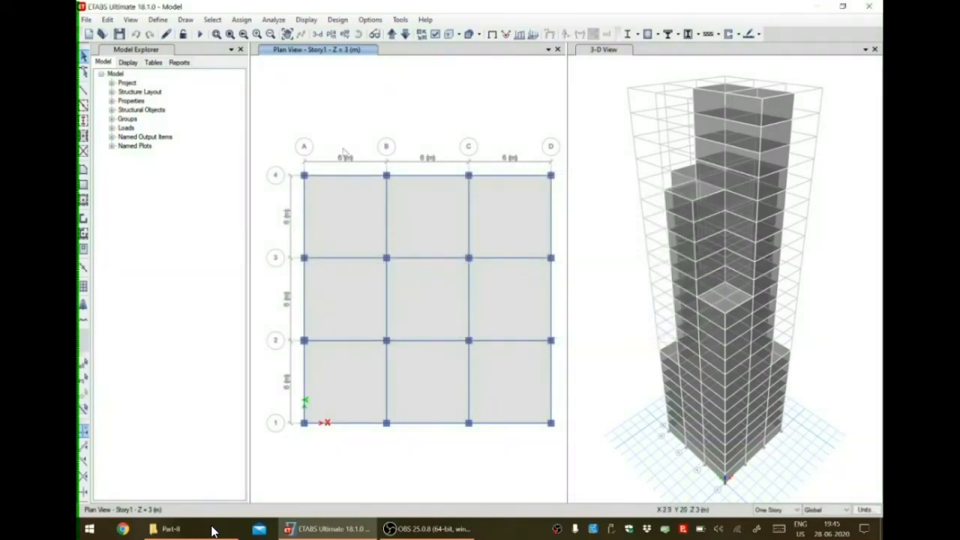
# Add a new time history function of the From File type and name it Time History.
pyautogui.click(163, 20)
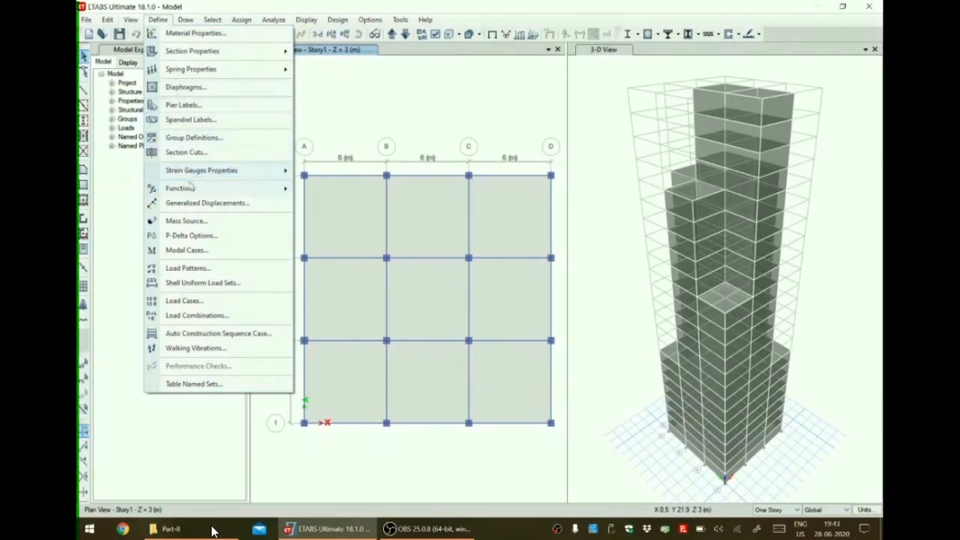
pyautogui.moveTo(191, 189)
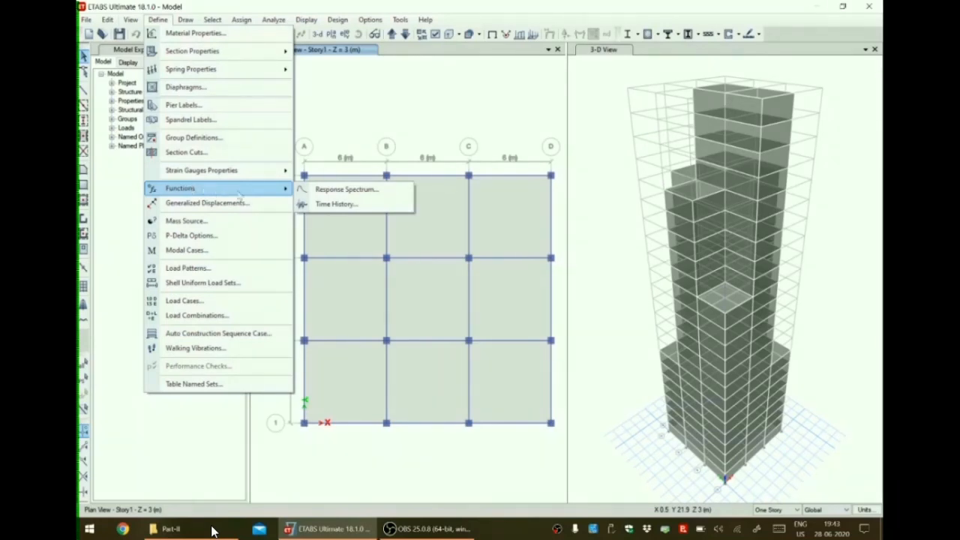
pyautogui.click(330, 205)
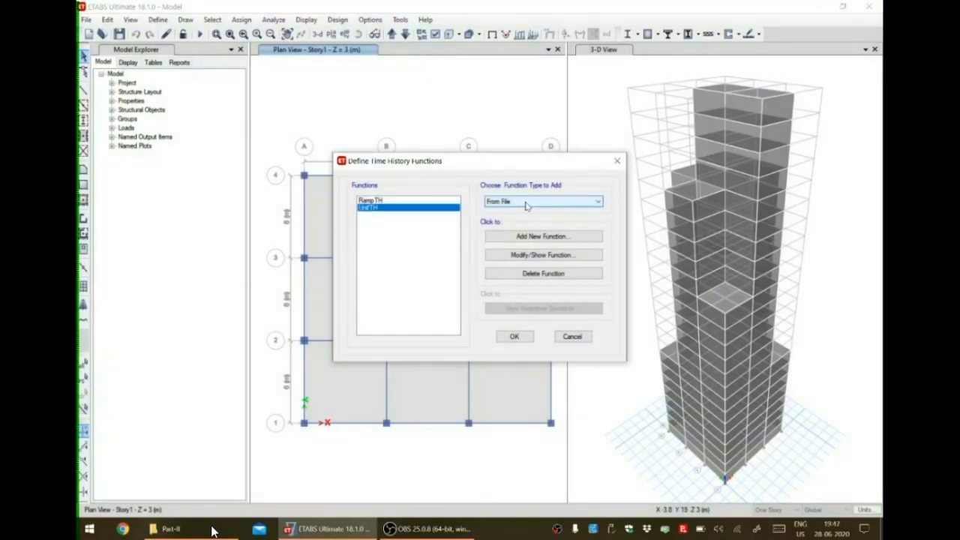
pyautogui.click(526, 203)
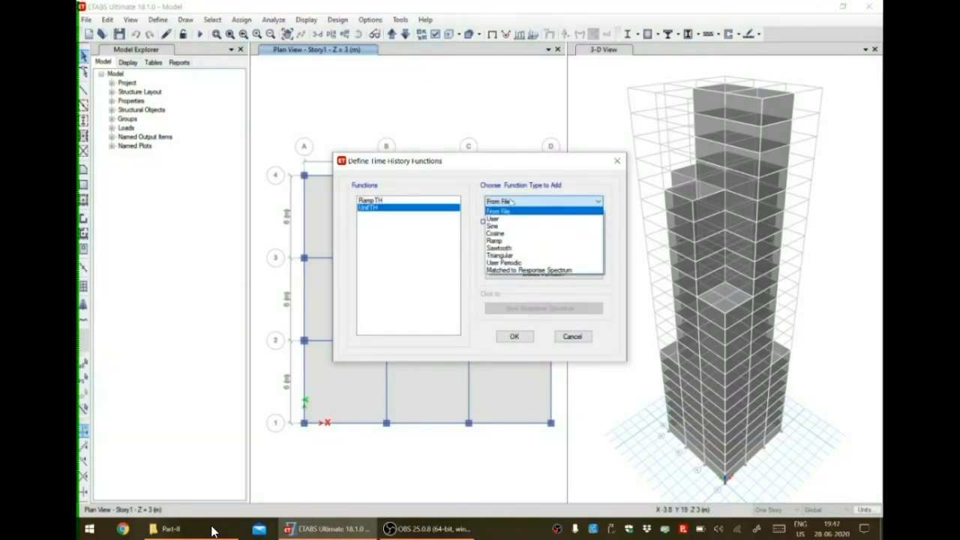
pyautogui.click(482, 178)
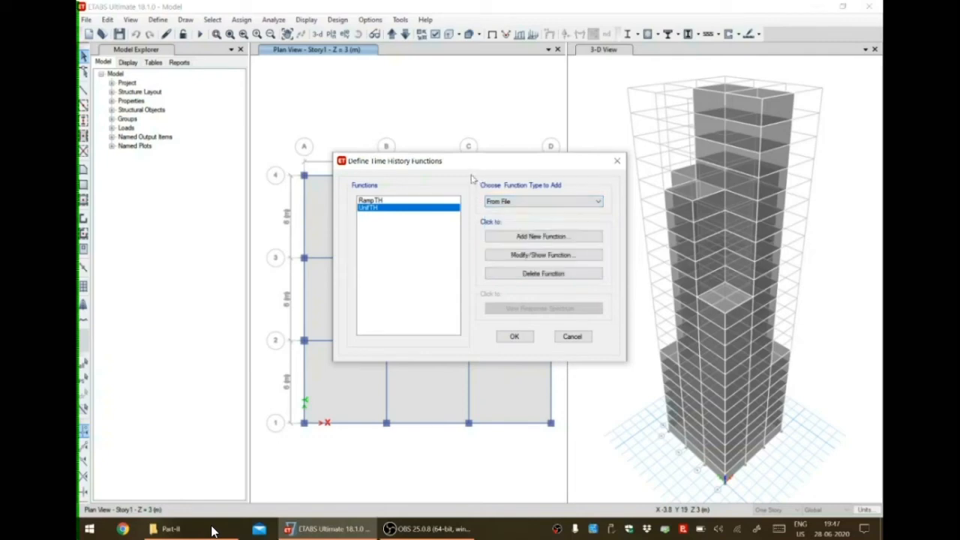
pyautogui.click(512, 235)
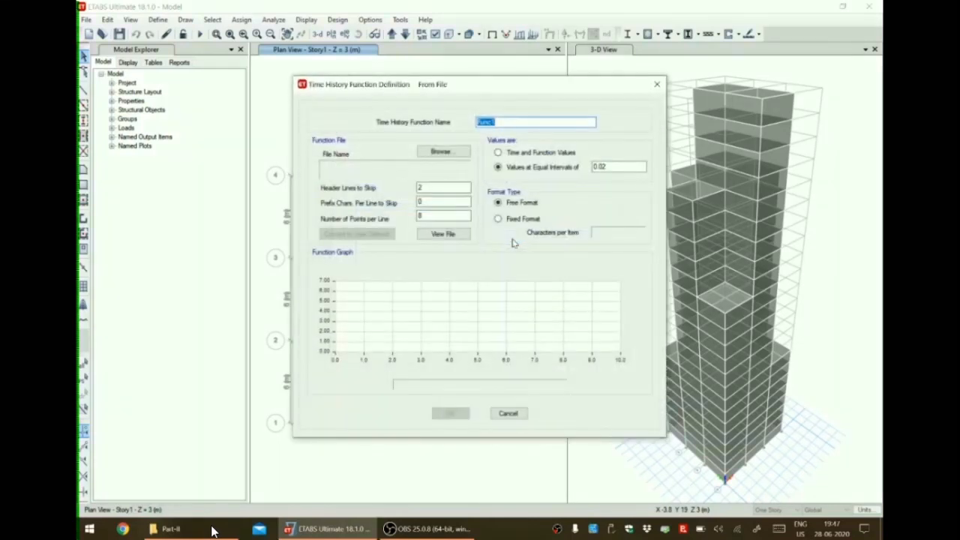
pyautogui.write('Time History')
# Load example-time-history-data.dat from the Structure & Foundation course folder as the function's data file.
pyautogui.click(433, 156)
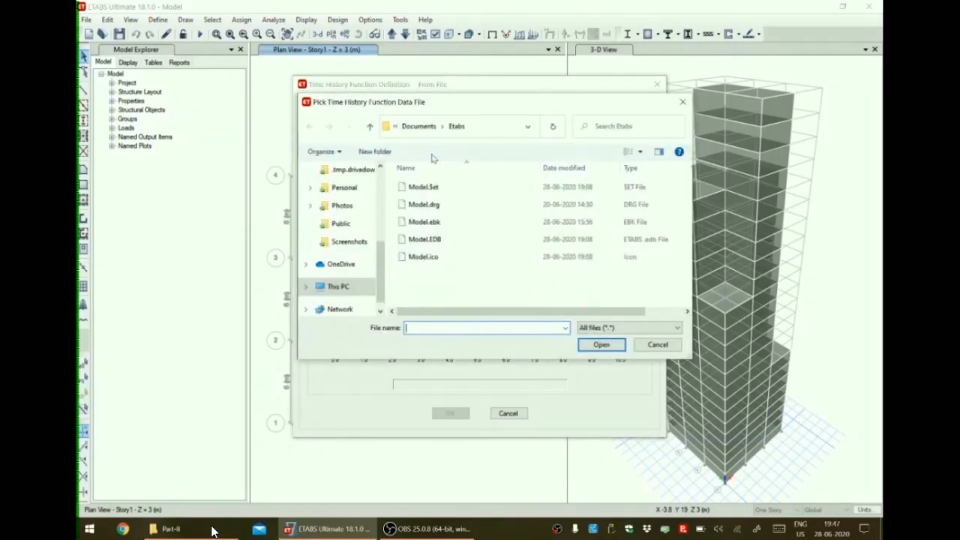
pyautogui.moveTo(383, 264); pyautogui.dragTo(383, 199)
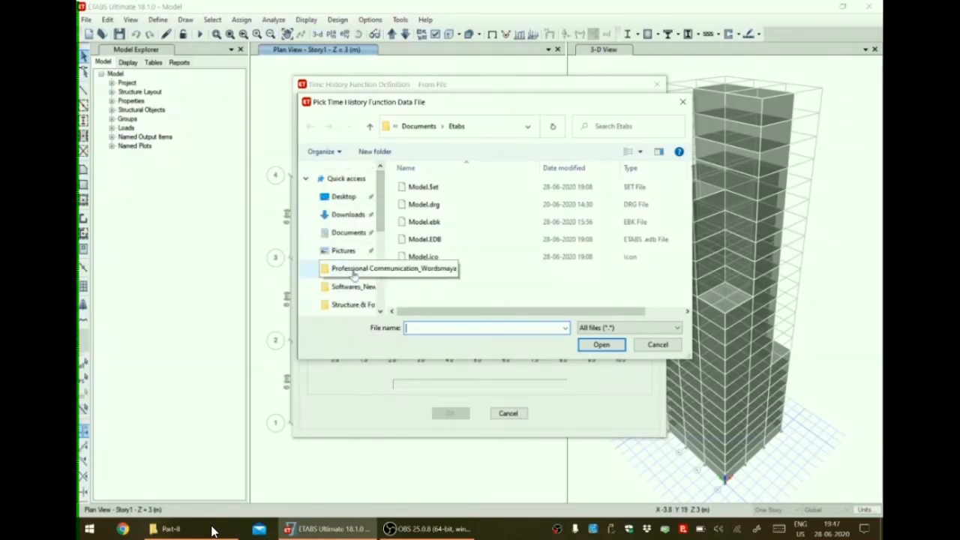
pyautogui.click(349, 303)
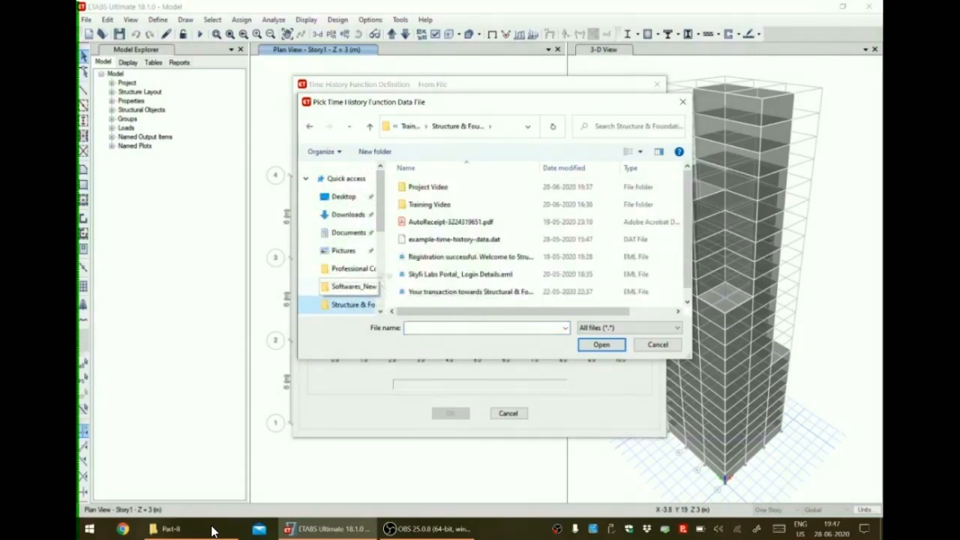
pyautogui.click(473, 240)
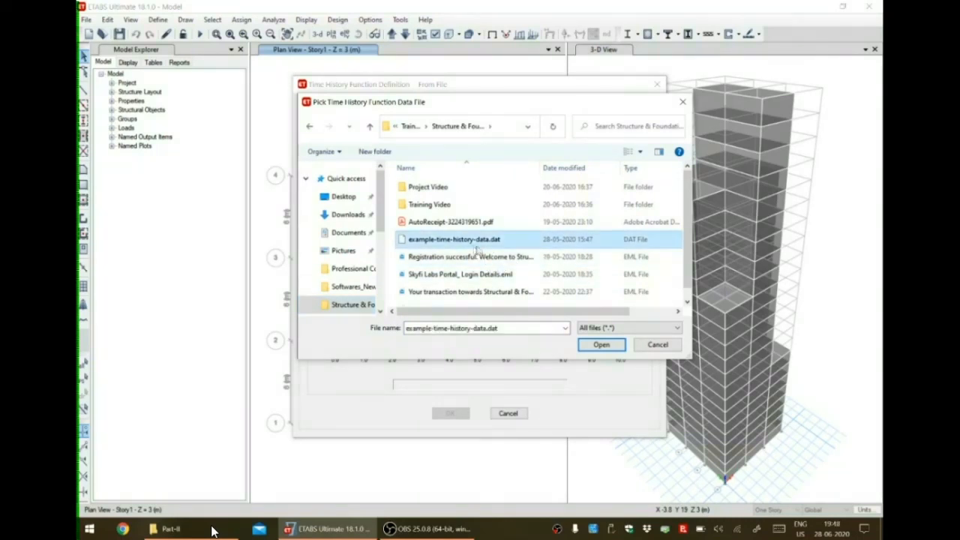
pyautogui.click(604, 346)
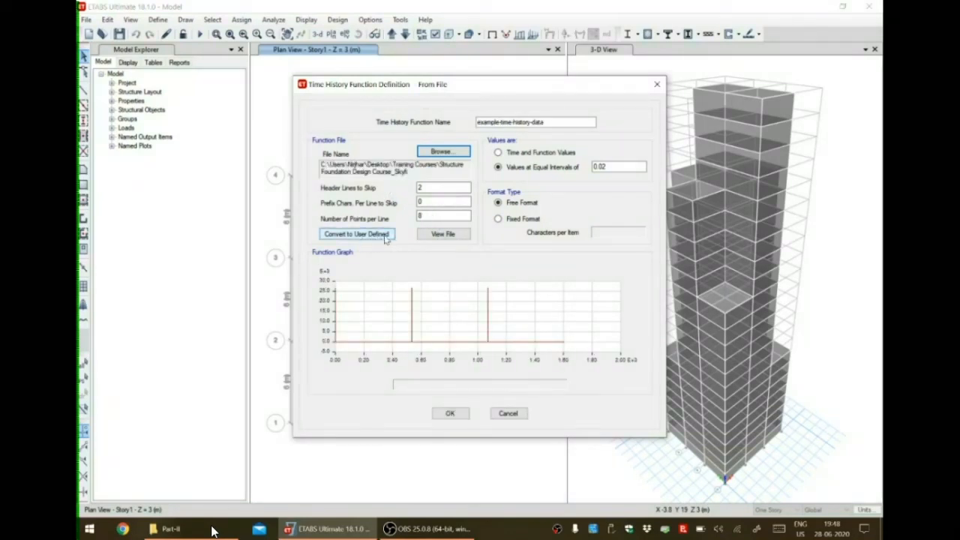
# Review the data file's contents, set the header lines to skip to 9 and rename the function Time History.
pyautogui.click(444, 234)
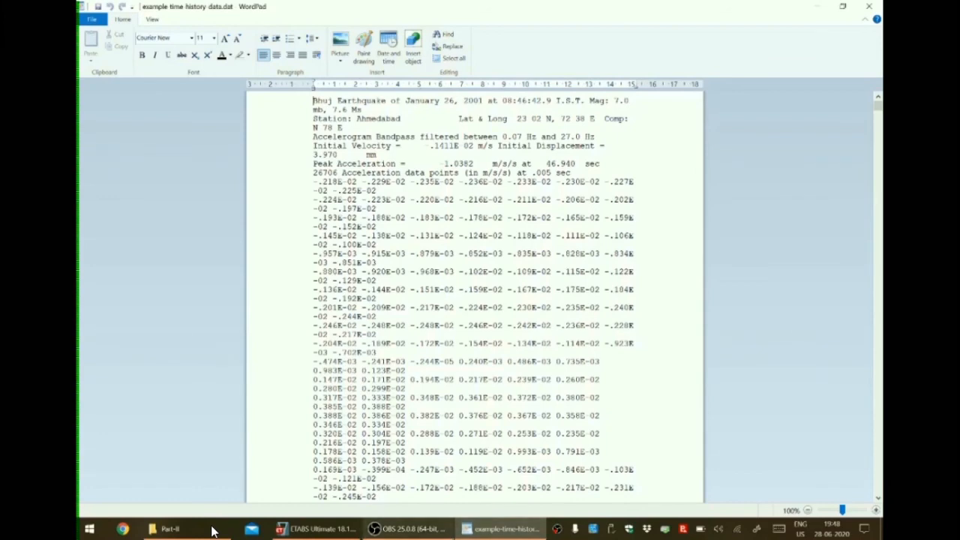
pyautogui.hotkey('alt', 'Tab')
pyautogui.moveTo(430, 216); pyautogui.dragTo(388, 188)
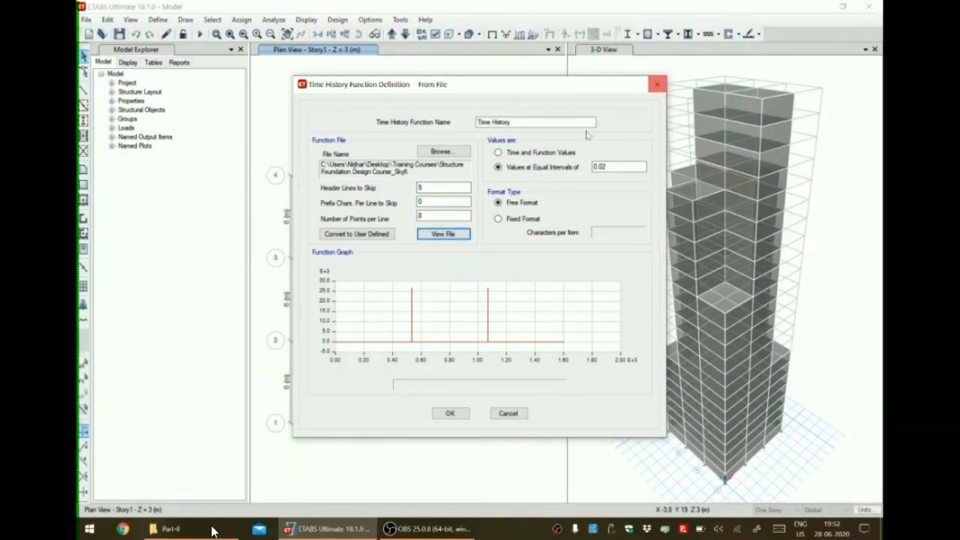
# Set the number of points per line to 1, choose Fixed Format and save the time history function.
pyautogui.moveTo(431, 216); pyautogui.dragTo(419, 217)
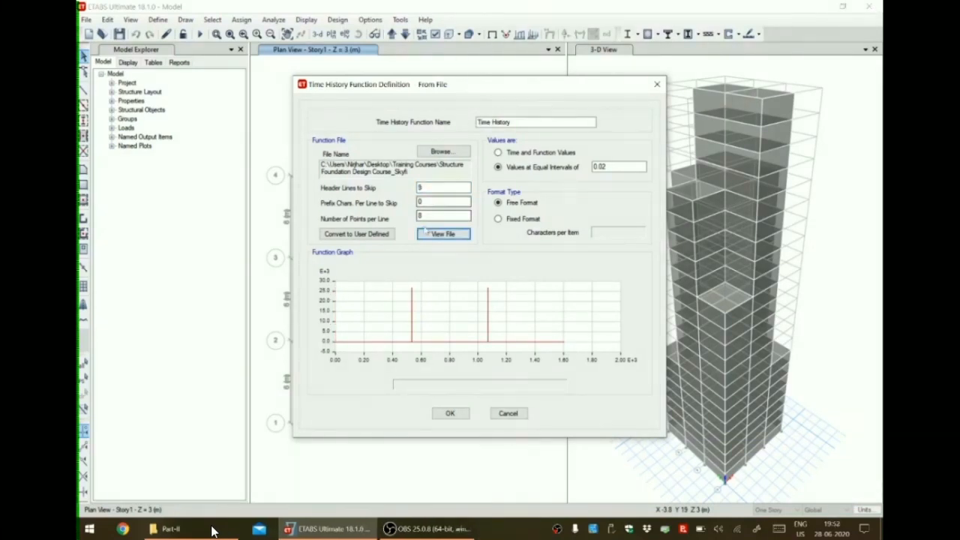
pyautogui.write('1')
pyautogui.click(499, 219)
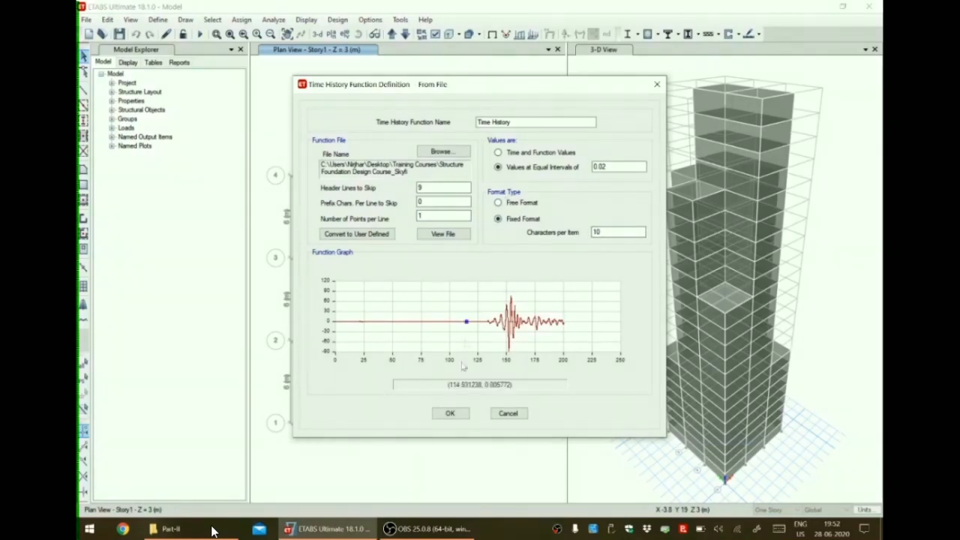
pyautogui.click(458, 417)
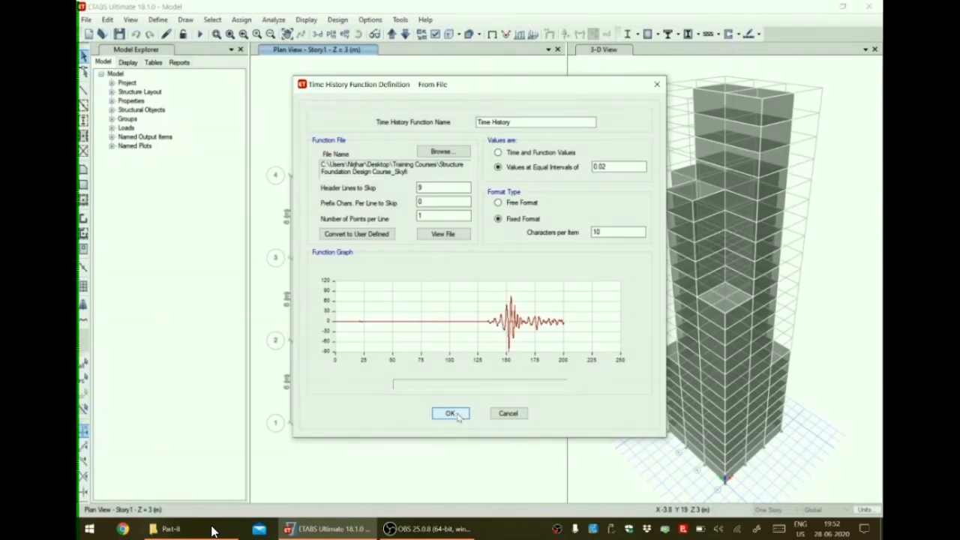
pyautogui.click(459, 417)
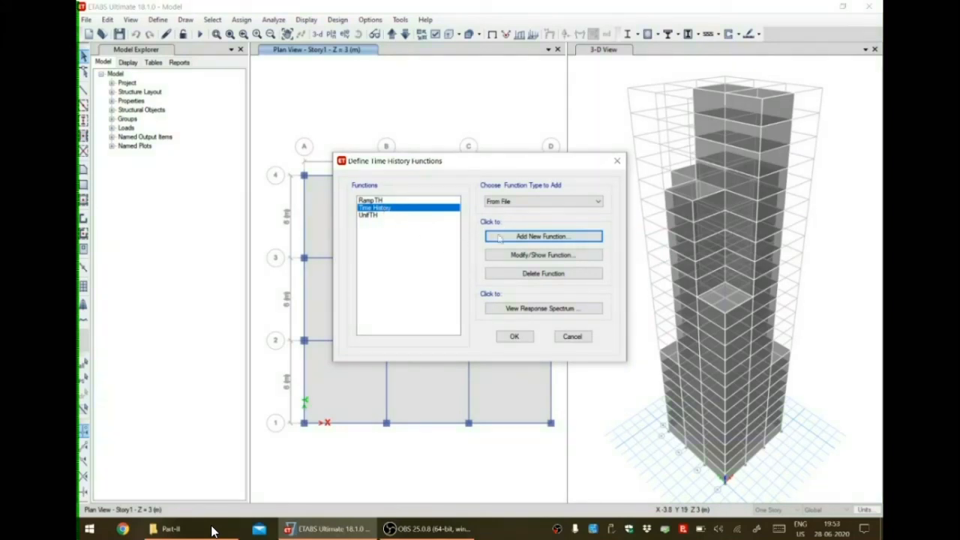
pyautogui.click(518, 338)
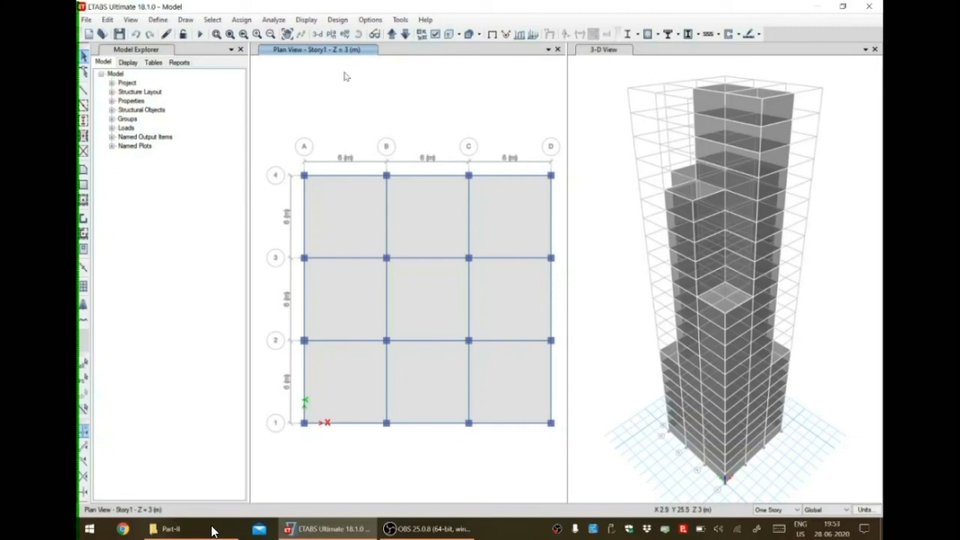
# Delete the Responce Spectrum load case from the load cases.
pyautogui.click(157, 19)
pyautogui.click(187, 308)
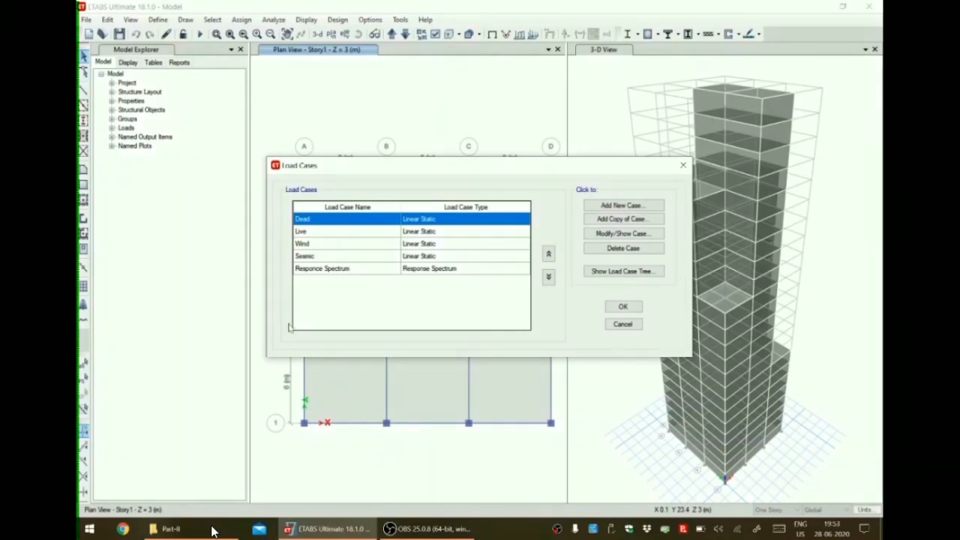
pyautogui.click(326, 272)
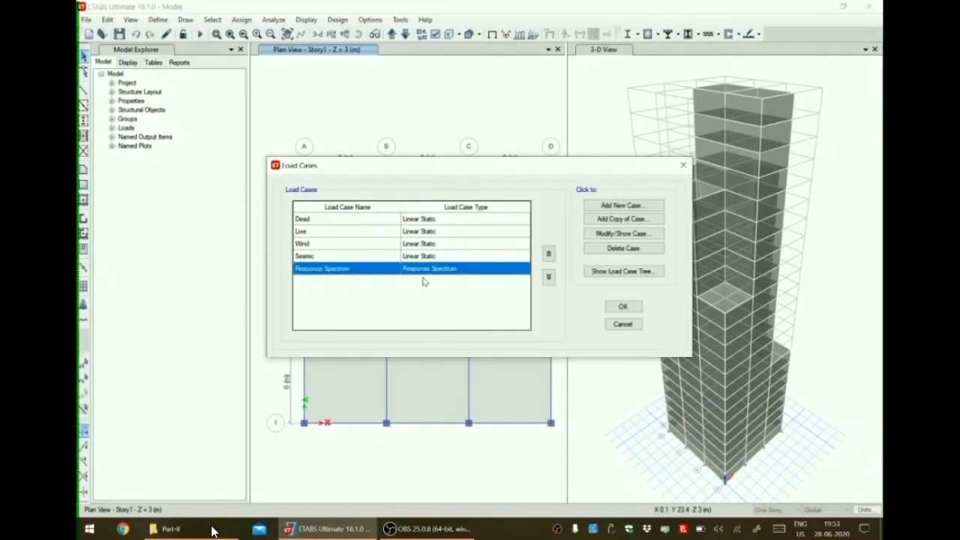
pyautogui.click(600, 253)
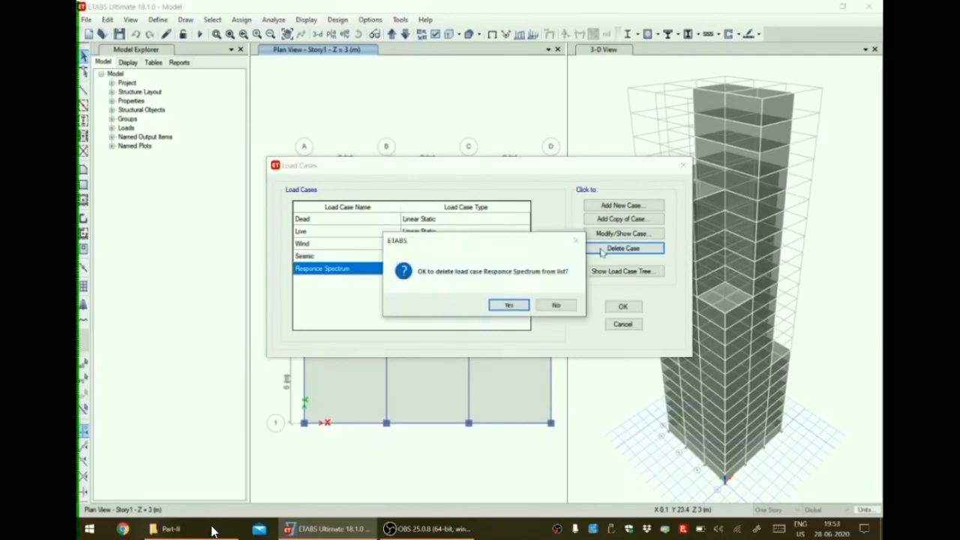
pyautogui.click(507, 305)
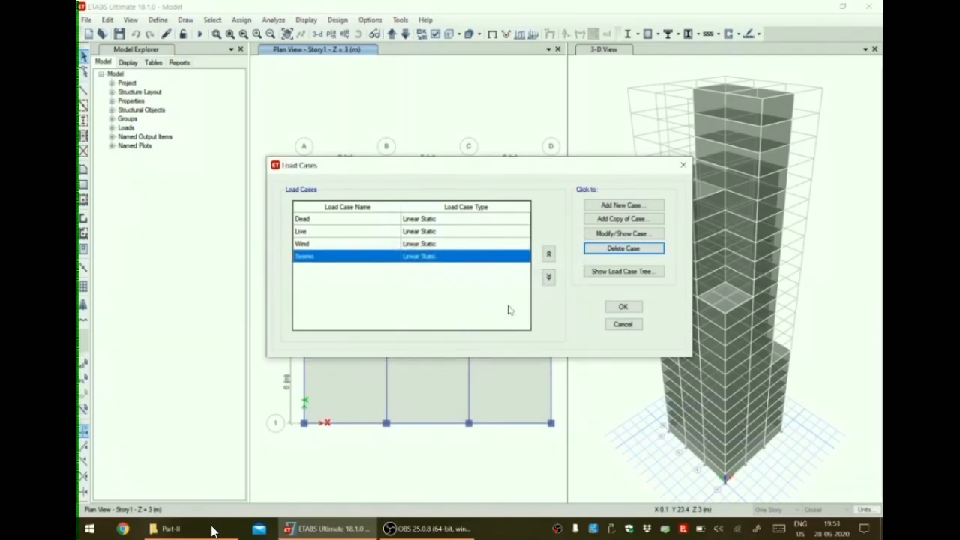
# Add a load case named Time History with type Time History and subtype Linear Modal.
pyautogui.click(620, 207)
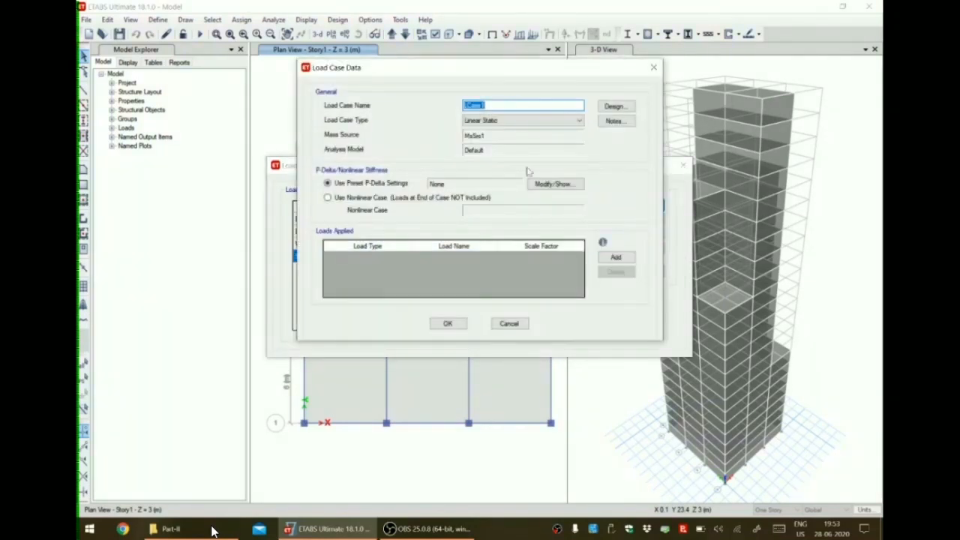
pyautogui.write('Time History')
pyautogui.click(544, 122)
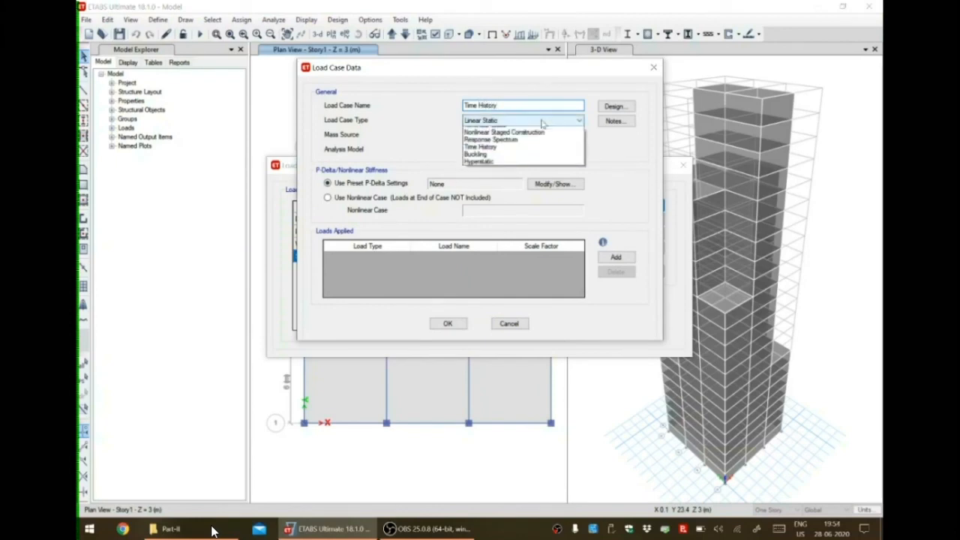
pyautogui.click(492, 160)
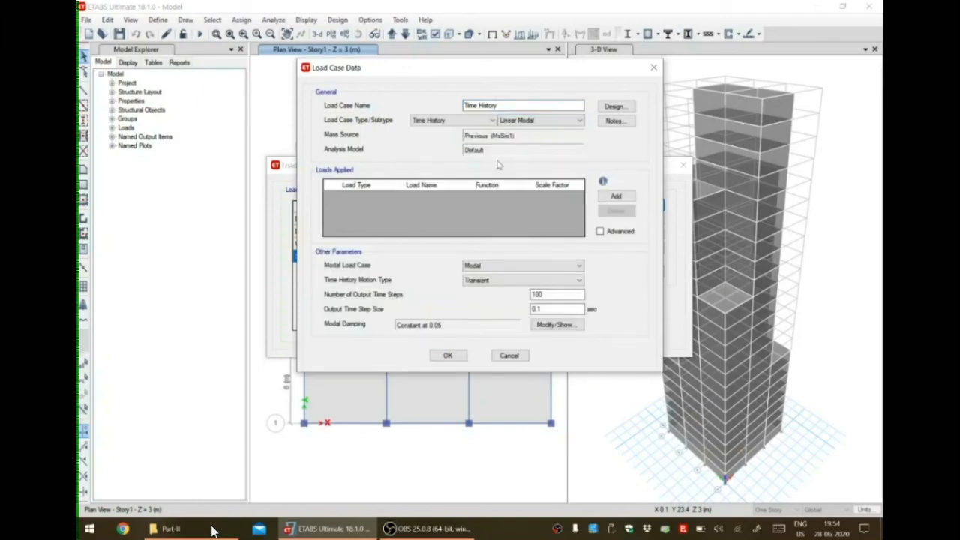
pyautogui.click(564, 123)
pyautogui.click(562, 124)
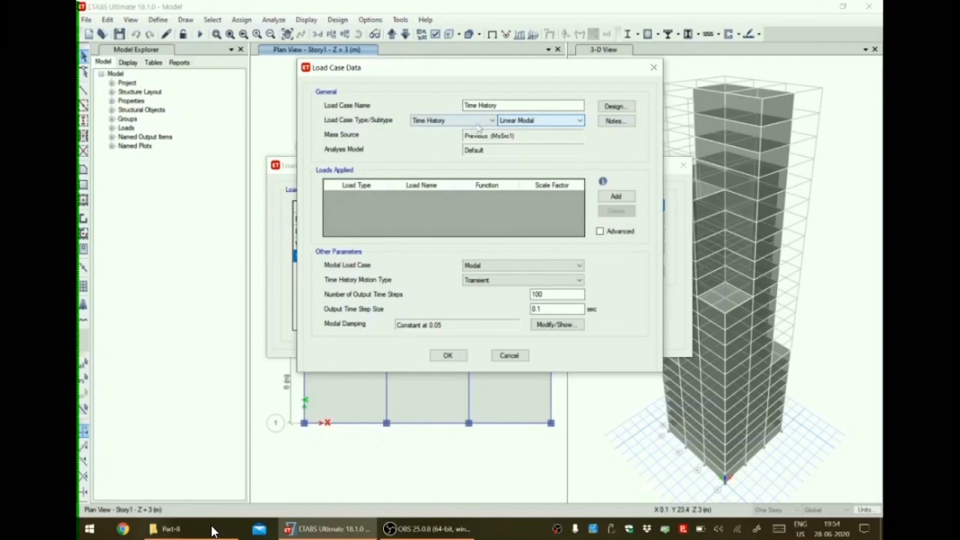
pyautogui.click(548, 123)
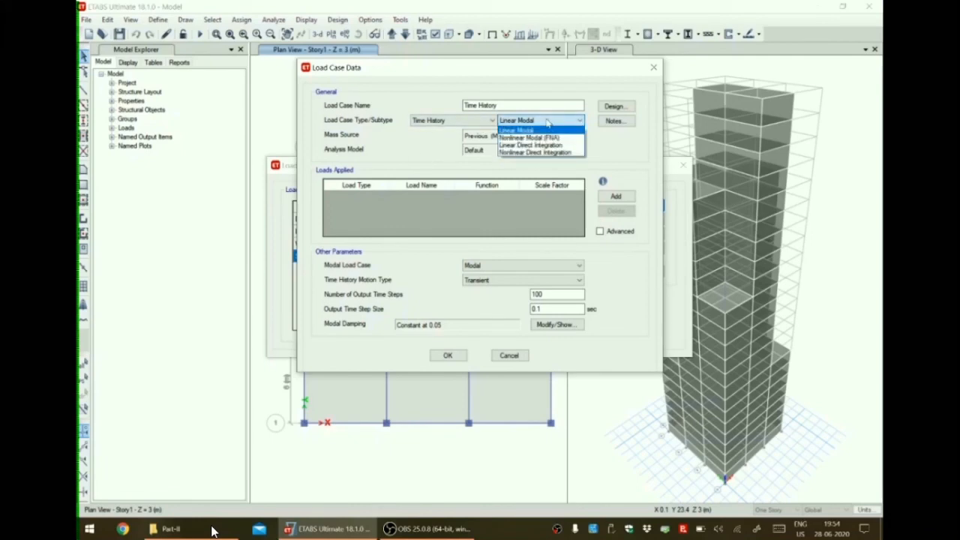
pyautogui.click(604, 153)
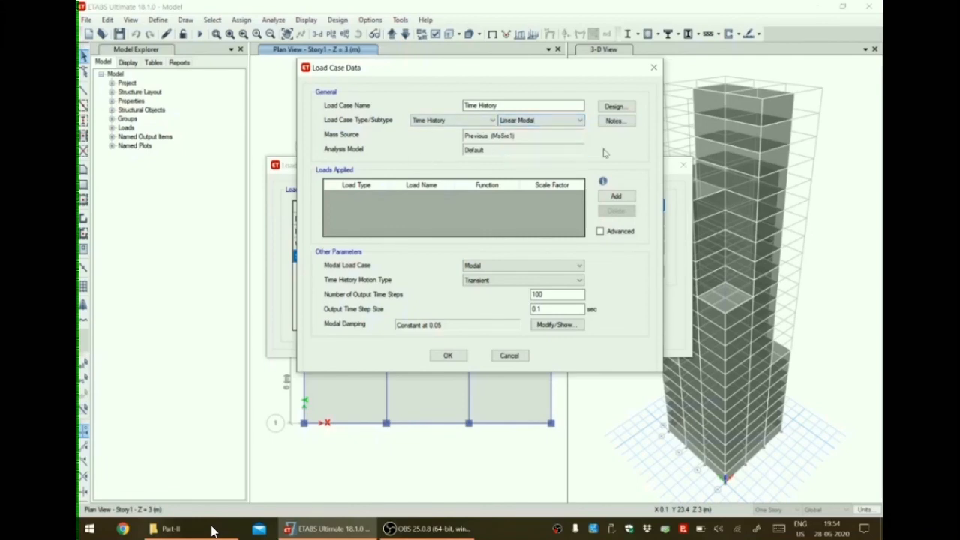
# Add an Acceleration load in the U1 direction to the load case, using the Time History function.
pyautogui.click(616, 196)
pyautogui.click(383, 197)
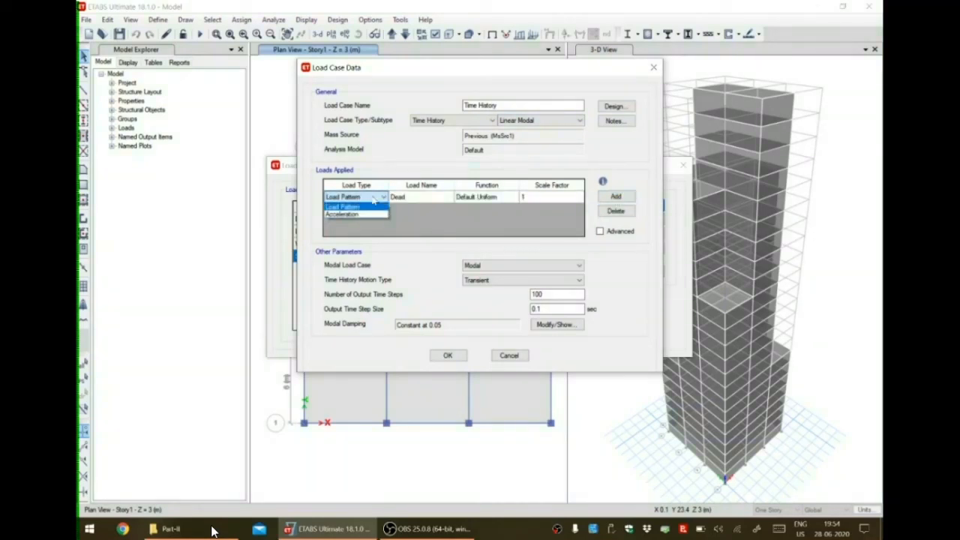
pyautogui.click(366, 214)
pyautogui.click(495, 196)
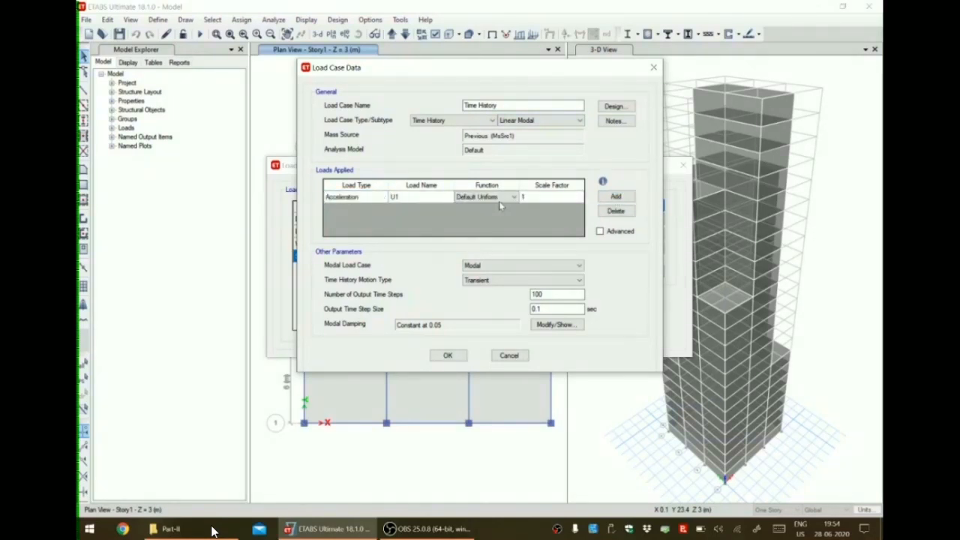
pyautogui.click(513, 197)
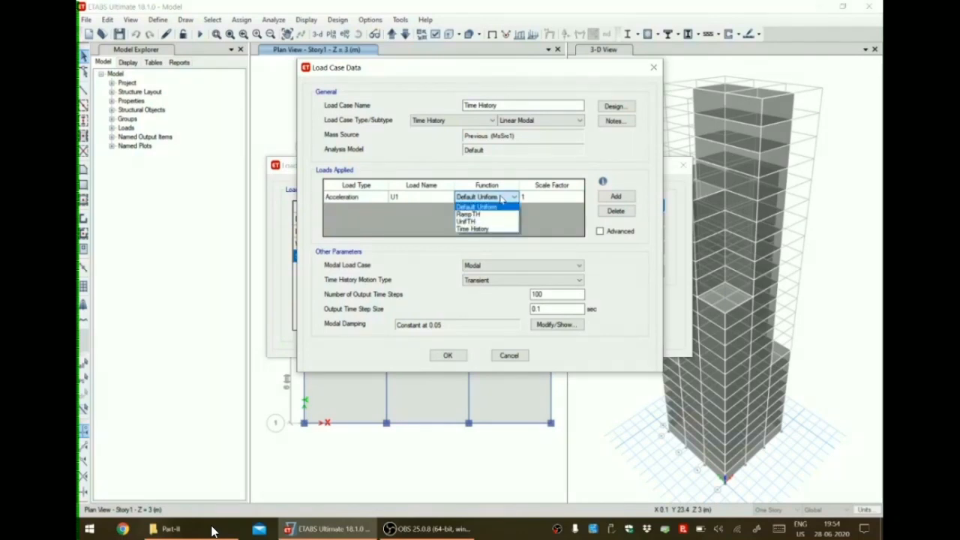
pyautogui.click(473, 229)
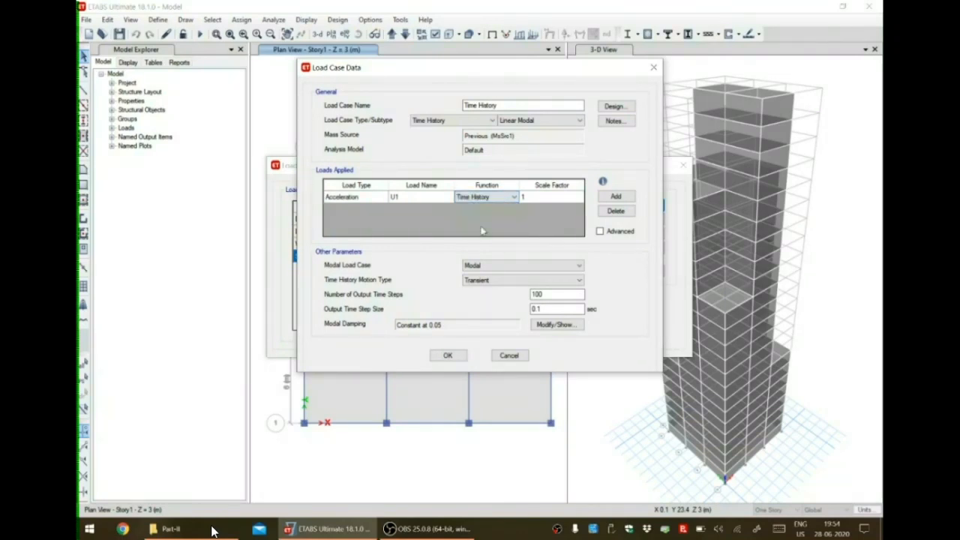
# Set the U1 acceleration's scale factor to 633.5 and save the load case definitions.
pyautogui.click(539, 198)
pyautogui.click(548, 198)
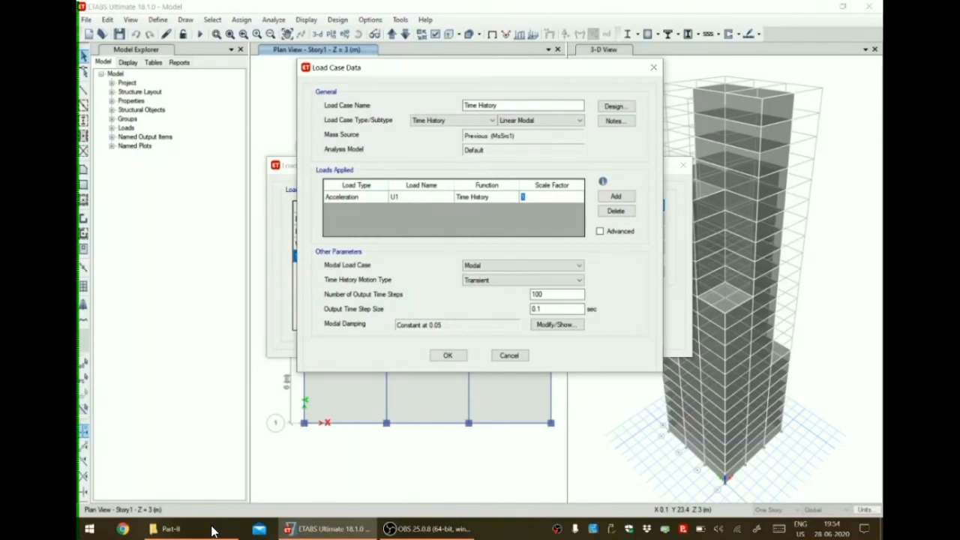
pyautogui.click(212, 531)
pyautogui.write('633.5')
pyautogui.click(448, 356)
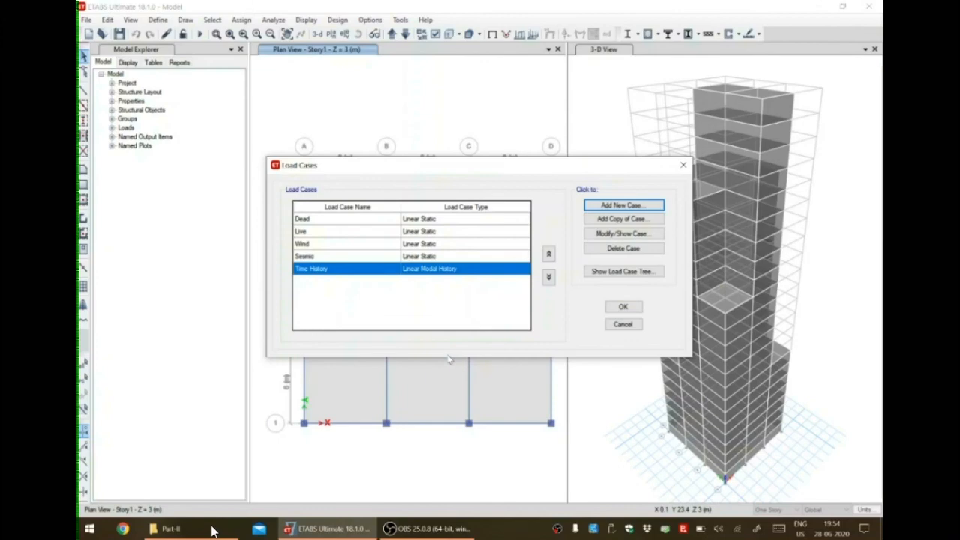
pyautogui.click(630, 309)
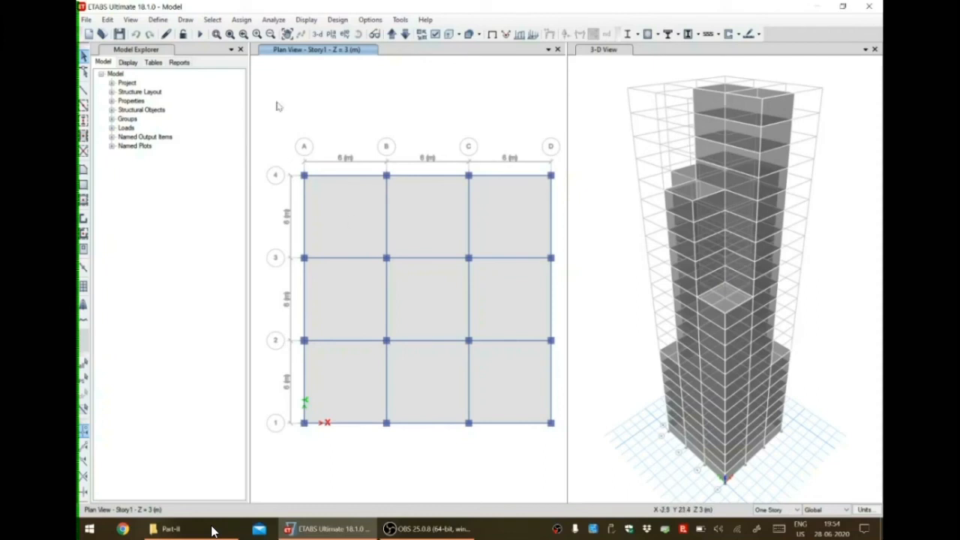
# Run the analysis for the Modal, Seismic and Time History load cases and inspect joint displacements on the deformed 3D model.
pyautogui.click(275, 20)
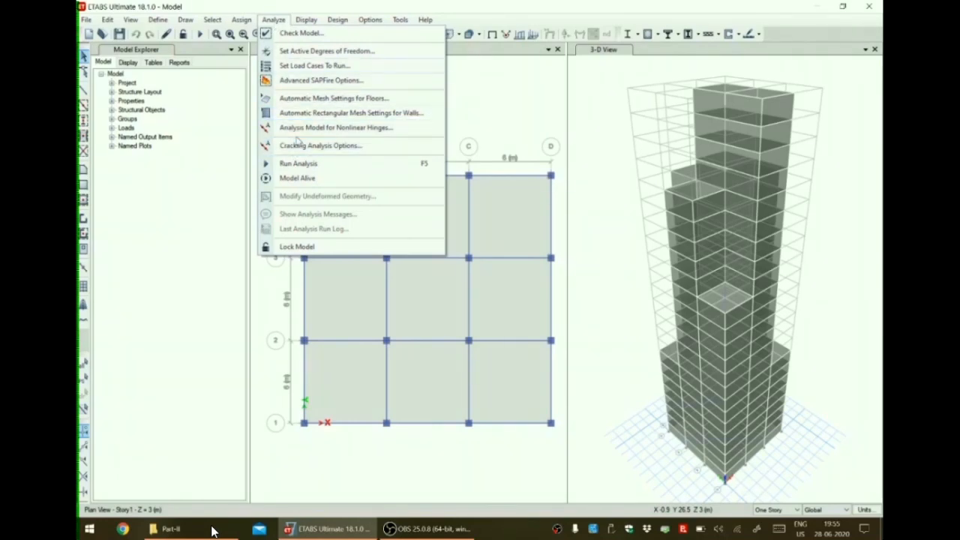
pyautogui.click(320, 66)
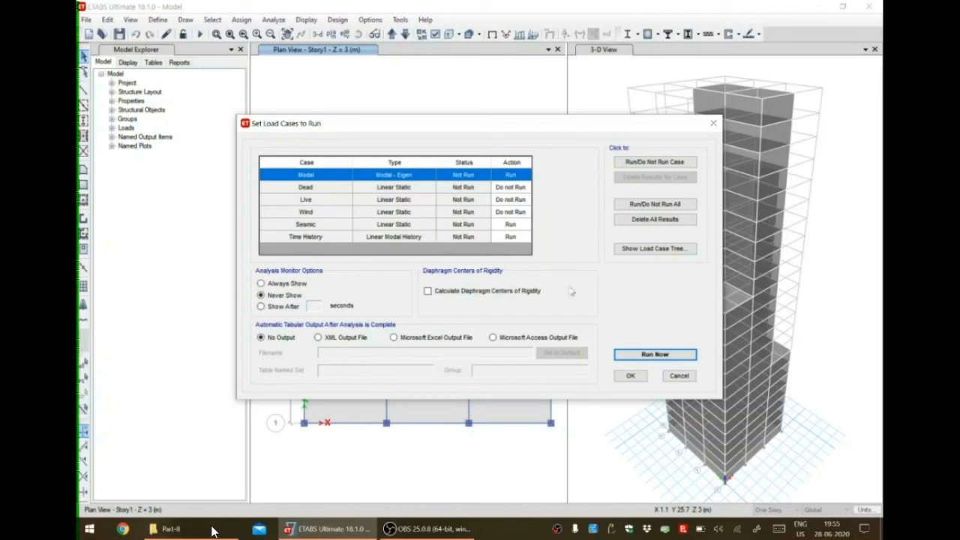
pyautogui.click(655, 355)
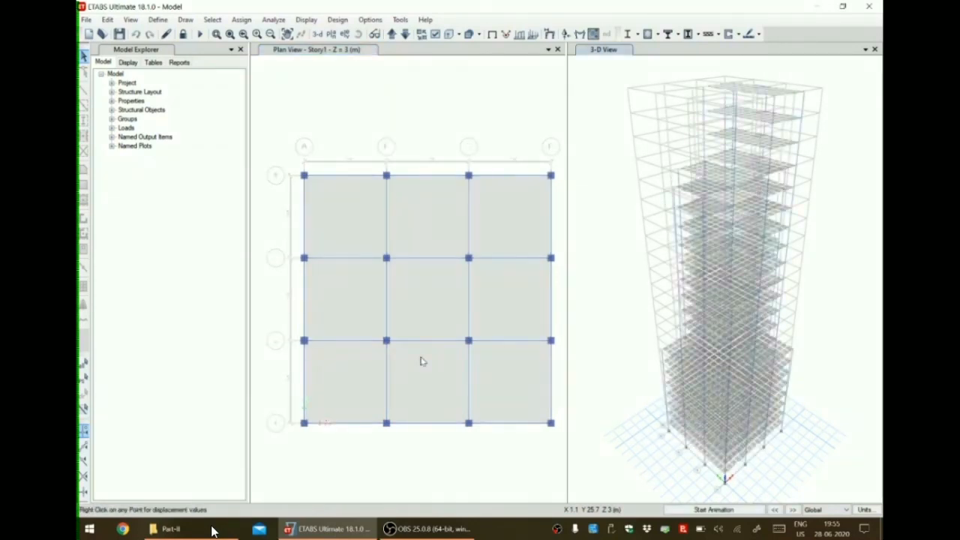
pyautogui.moveTo(723, 226)
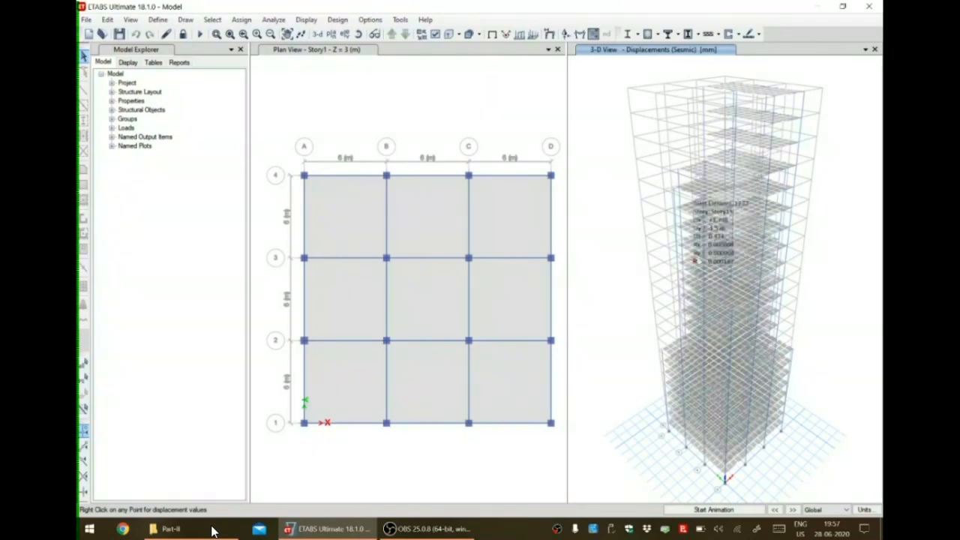
pyautogui.moveTo(724, 191)
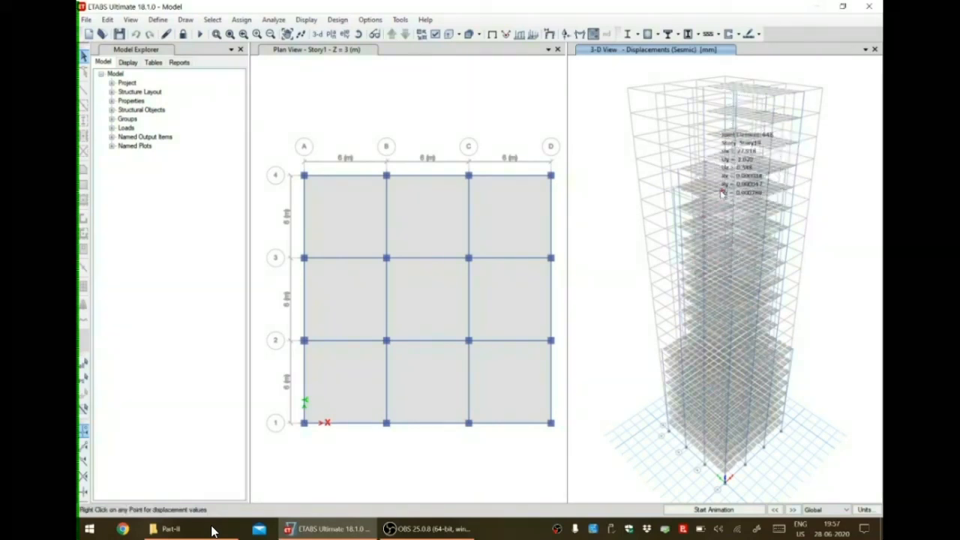
pyautogui.moveTo(682, 256)
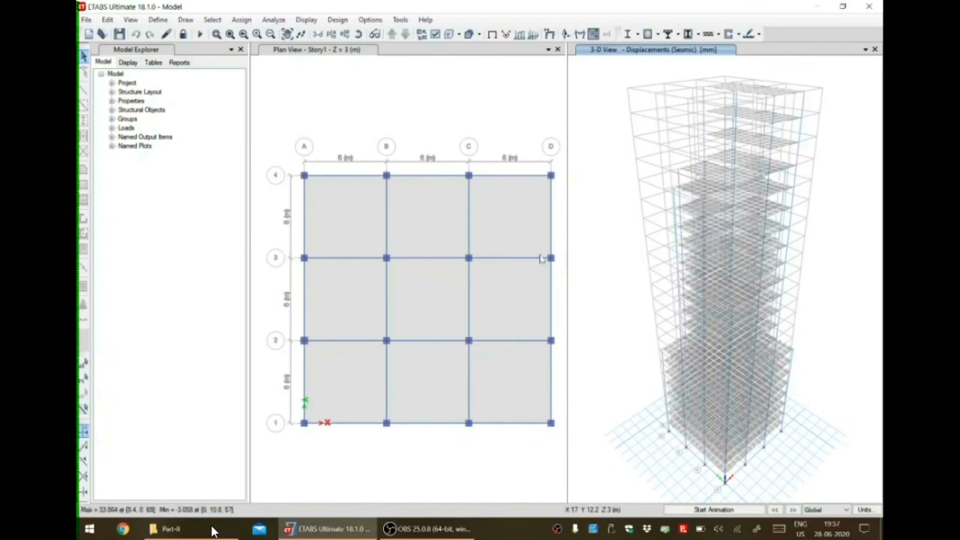
# Run the concrete frame design check and accept reiterating analysis and design for the frames whose sections differ.
pyautogui.click(339, 21)
pyautogui.moveTo(360, 50)
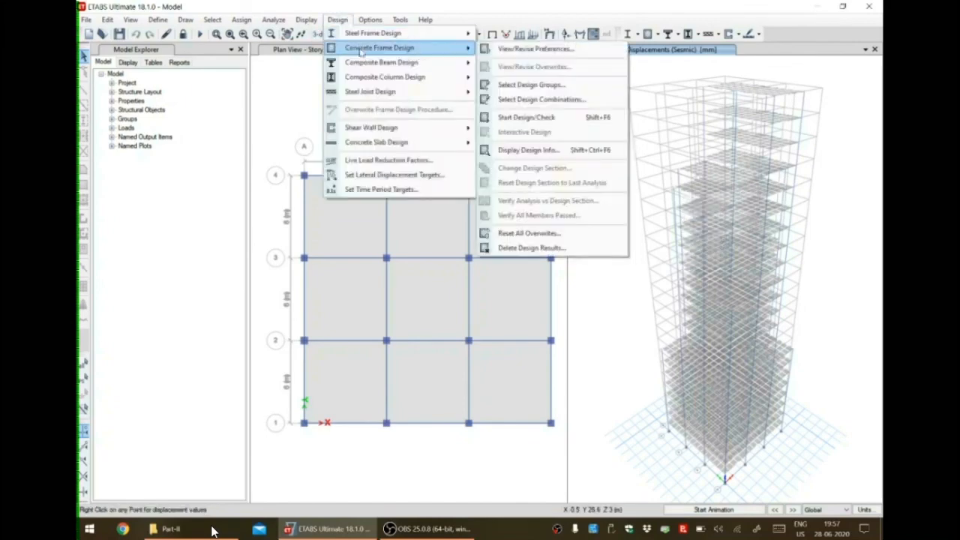
pyautogui.click(534, 118)
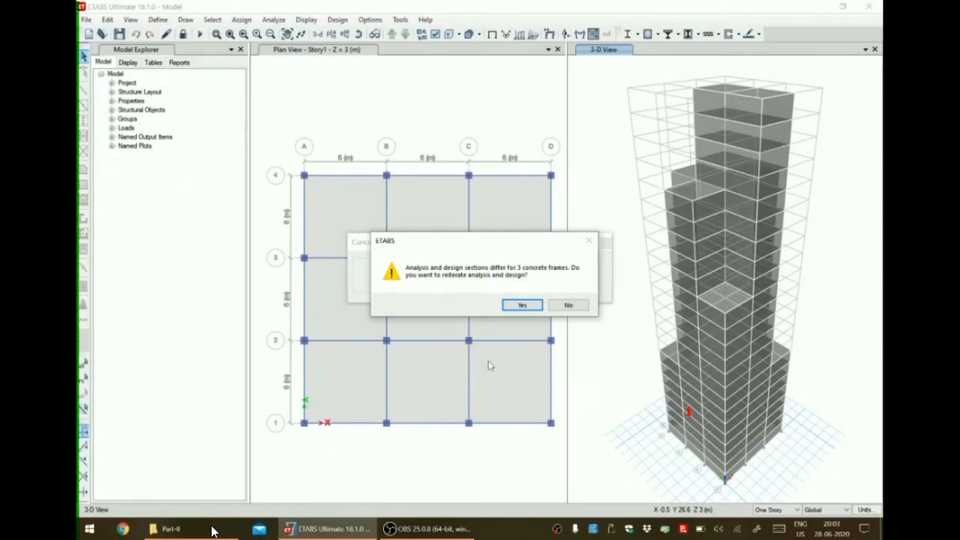
pyautogui.click(522, 304)
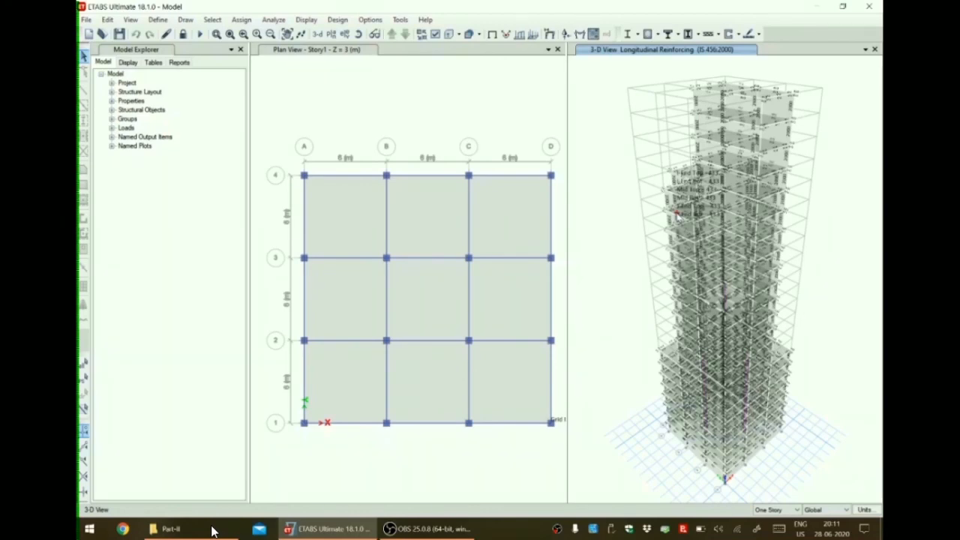
pyautogui.click(177, 65)
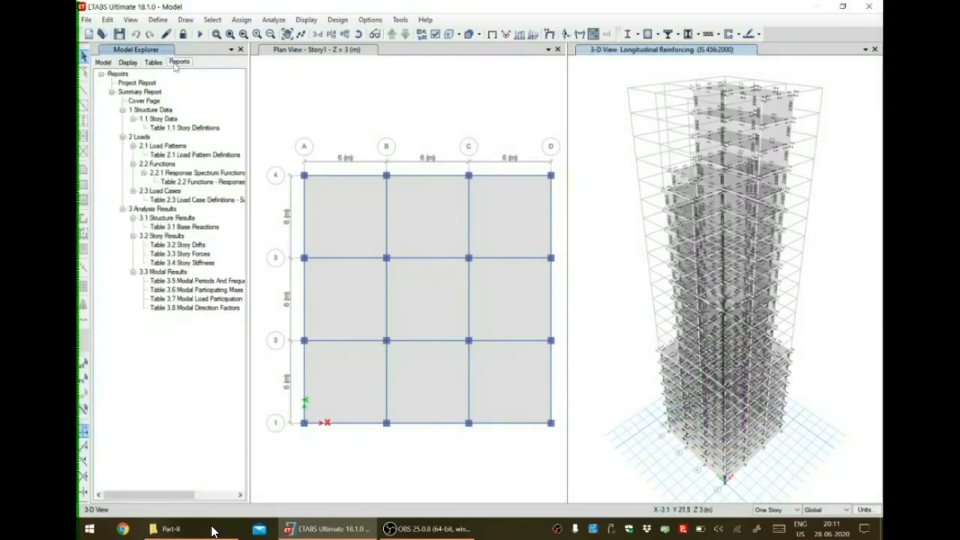
pyautogui.click(100, 64)
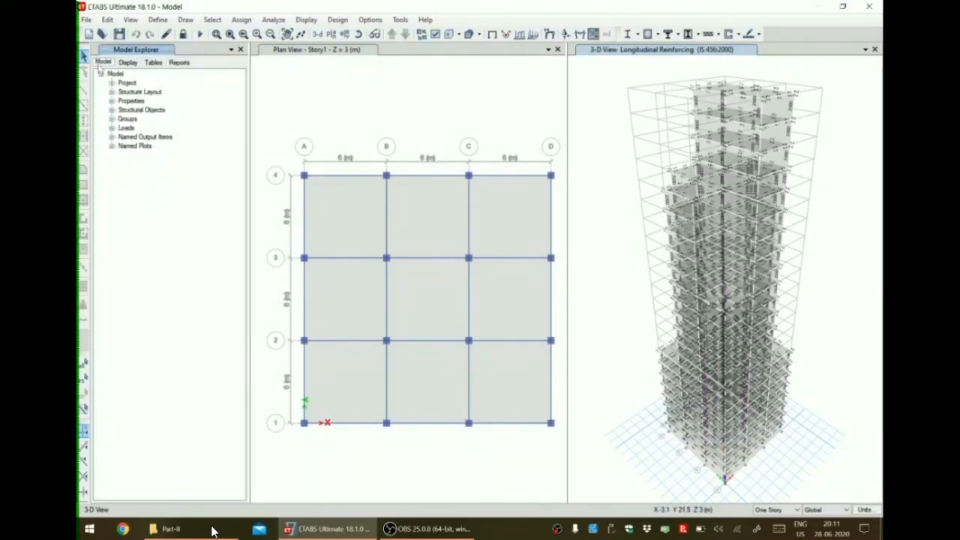
pyautogui.click(309, 20)
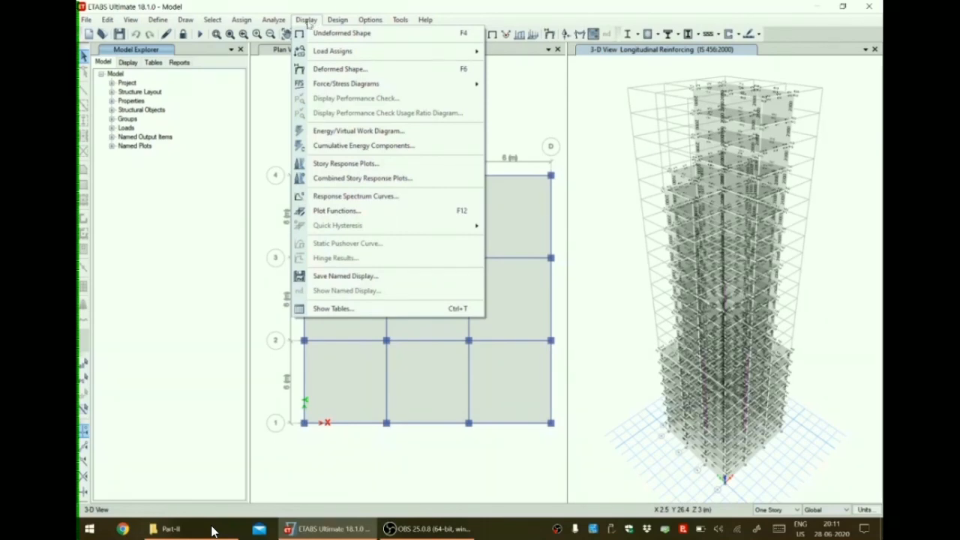
pyautogui.moveTo(332, 54)
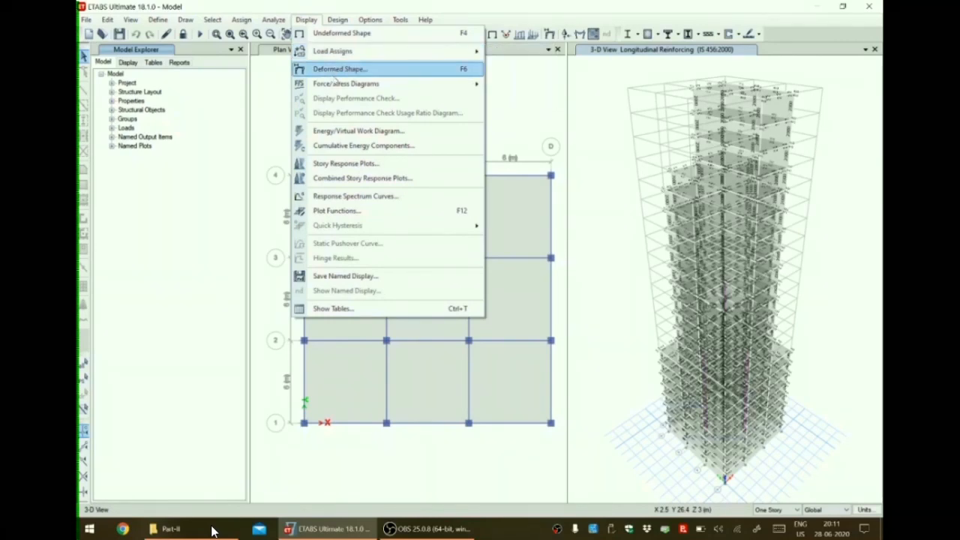
pyautogui.moveTo(336, 84)
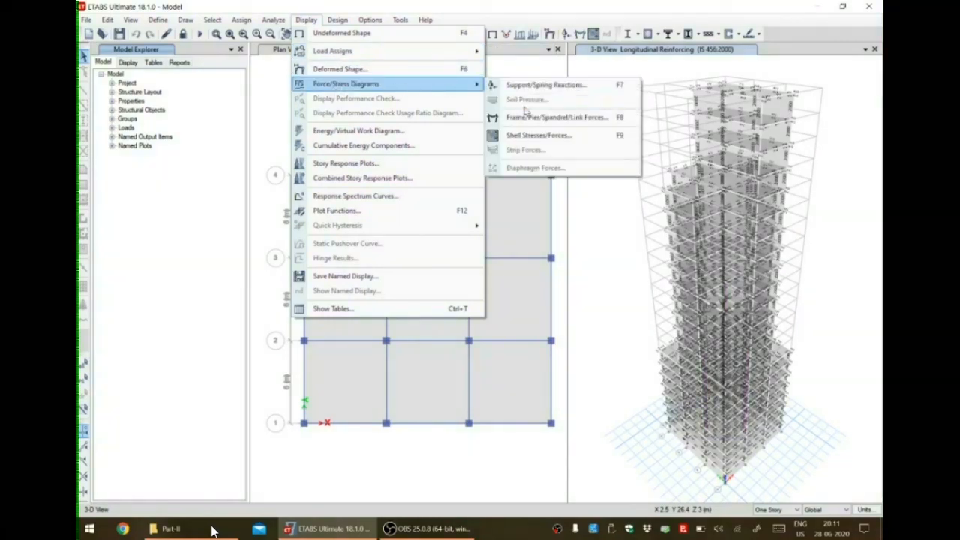
pyautogui.click(311, 445)
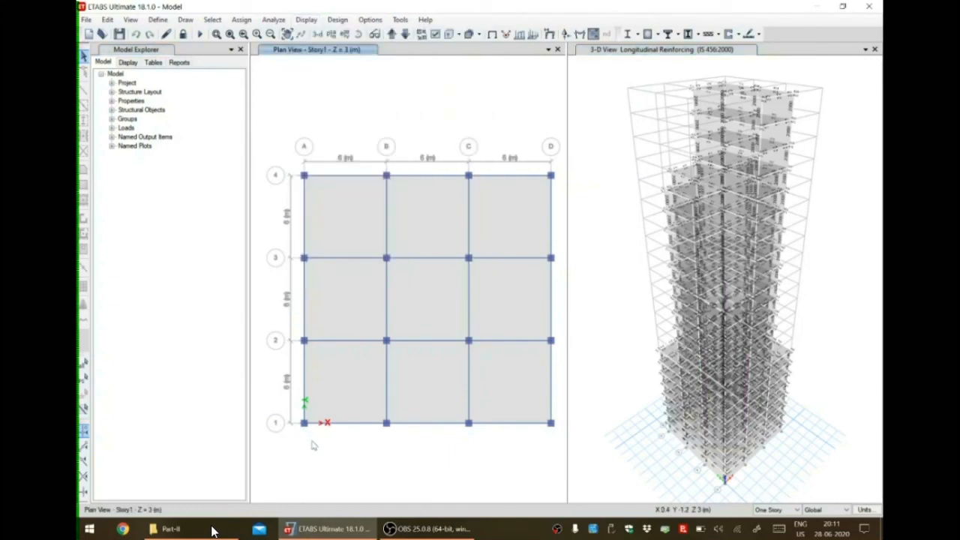